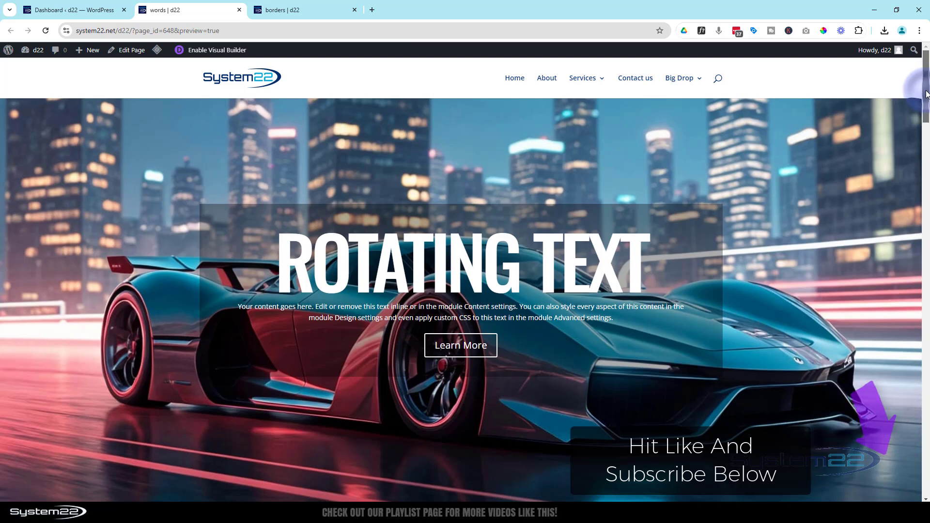
Scroll through the rotating-text words page preview
drag(926, 86, 881, 309)
scroll(881, 309, down, 2)
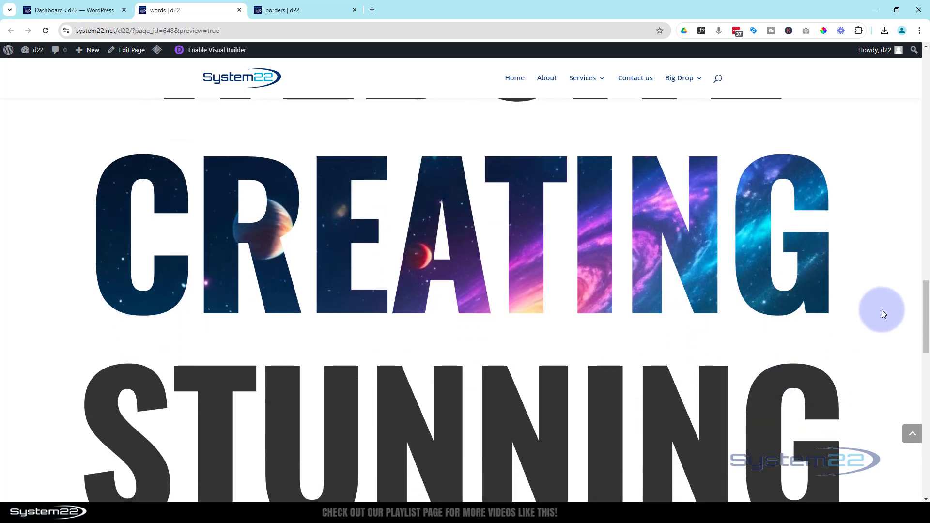
scroll(881, 310, up, 2)
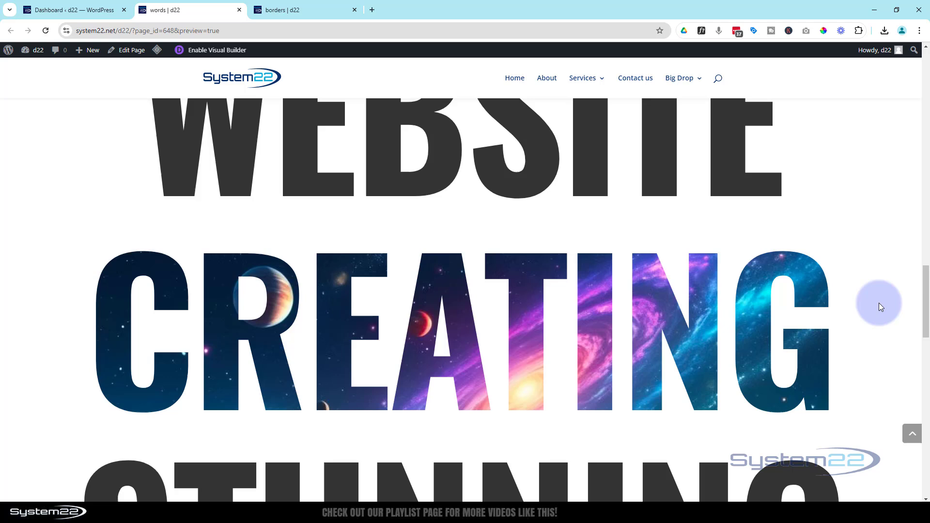
Switch to the 'borders | d22' page and scroll down its preview
click(306, 13)
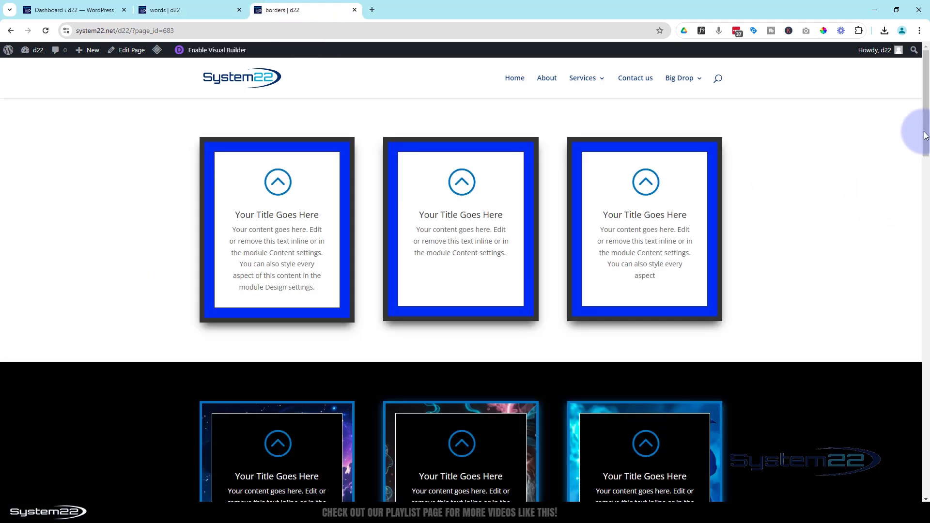
drag(925, 135, 926, 208)
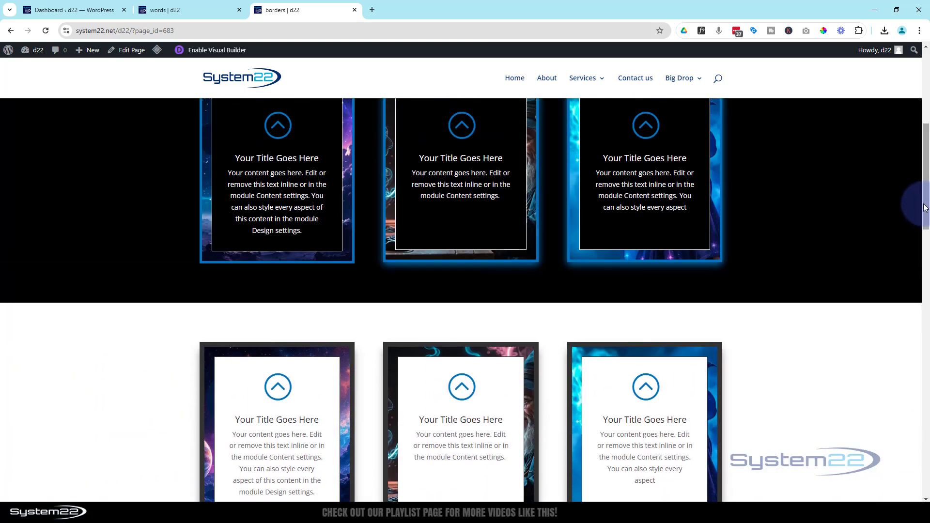
Preview the page at iPhone 12 Pro size and scroll through the TEXT MASK section
key(F12)
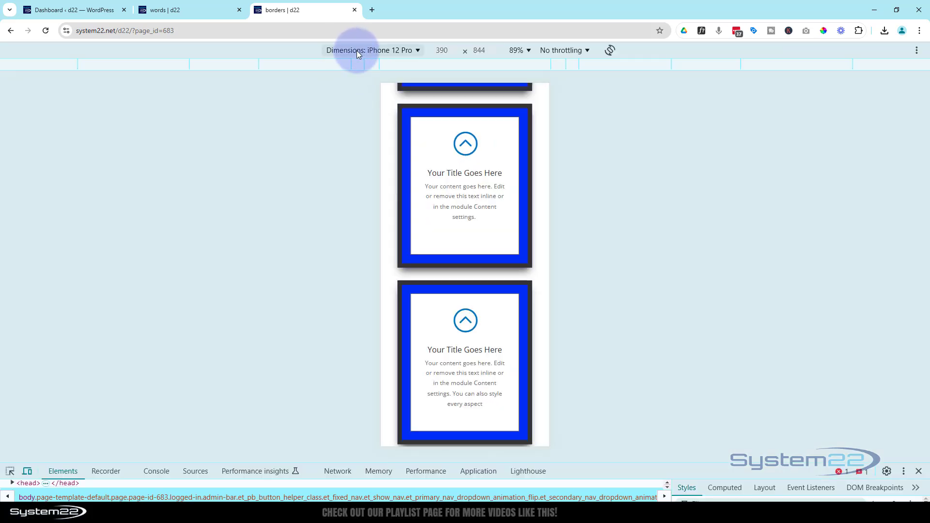
scroll(485, 218, down, 10)
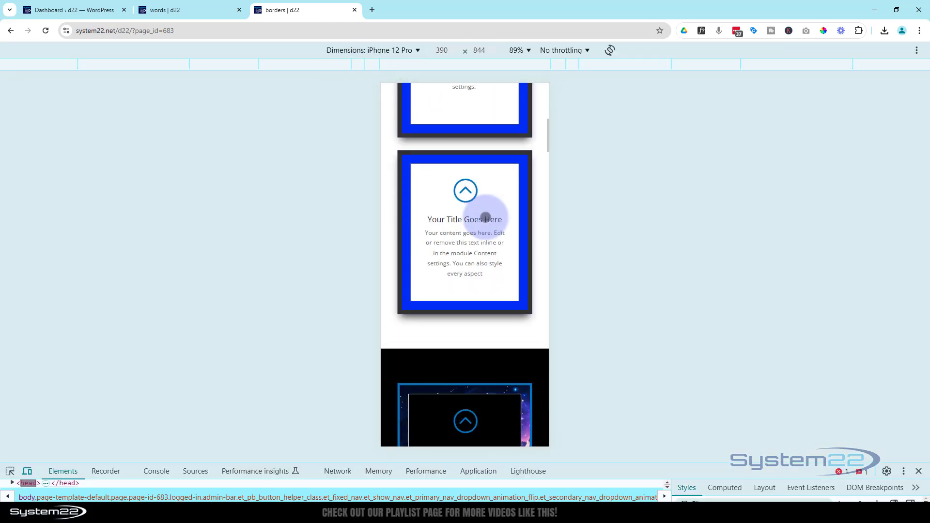
scroll(485, 218, down, 10)
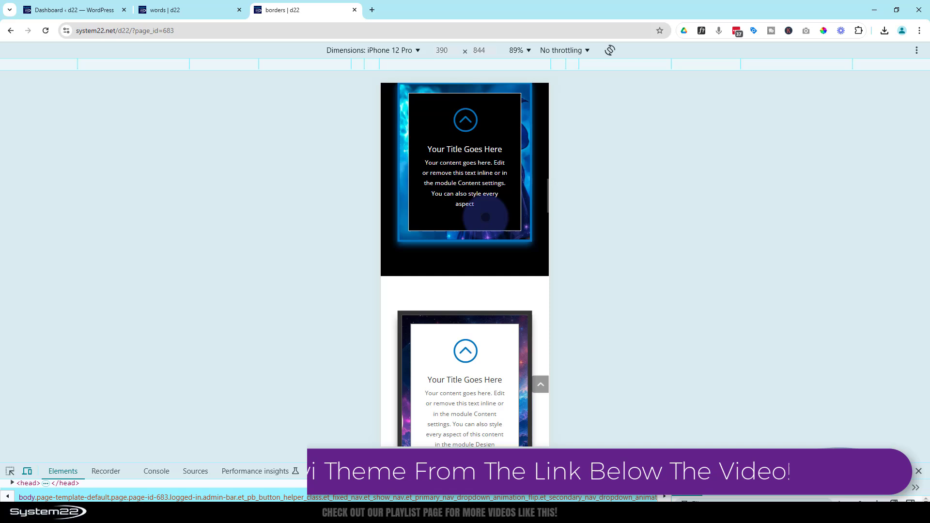
scroll(484, 217, down, 3)
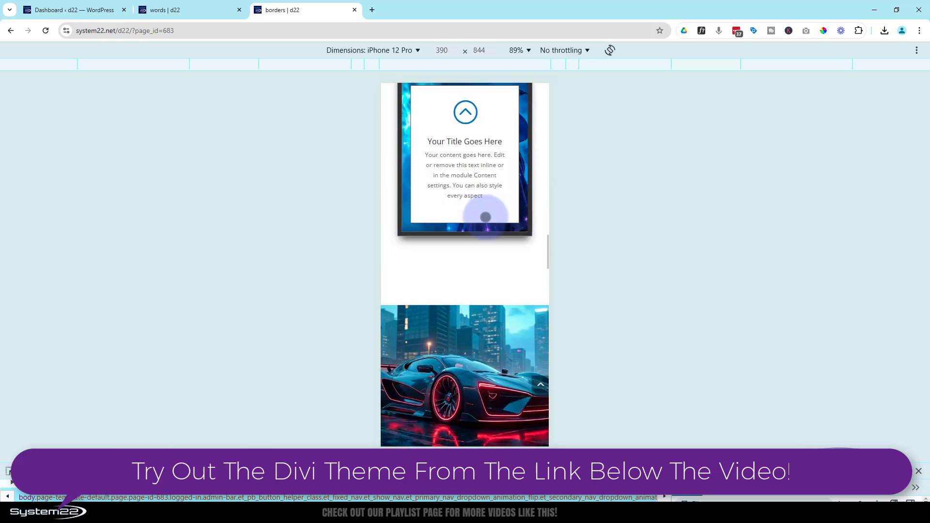
scroll(485, 217, down, 8)
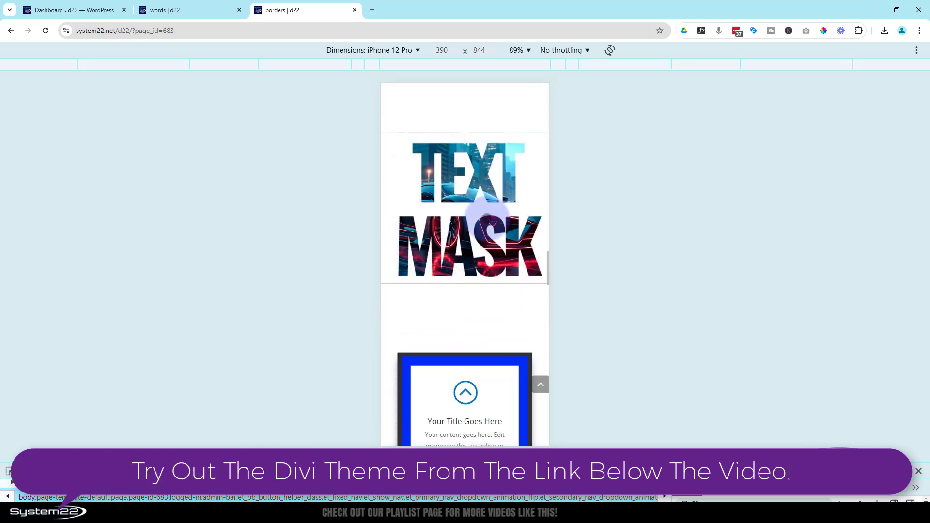
scroll(480, 329, down, 1)
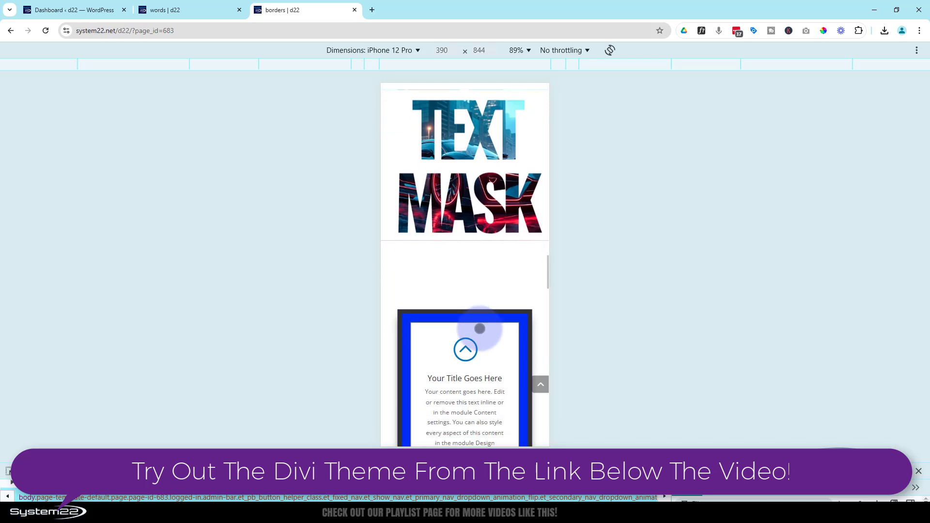
Switch the emulated device to iPad Air and scroll through the page
click(386, 51)
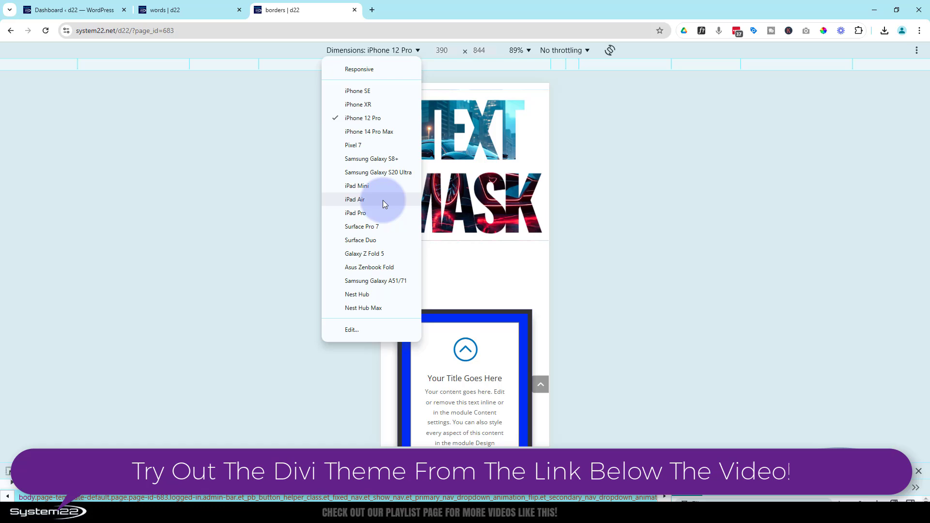
click(353, 200)
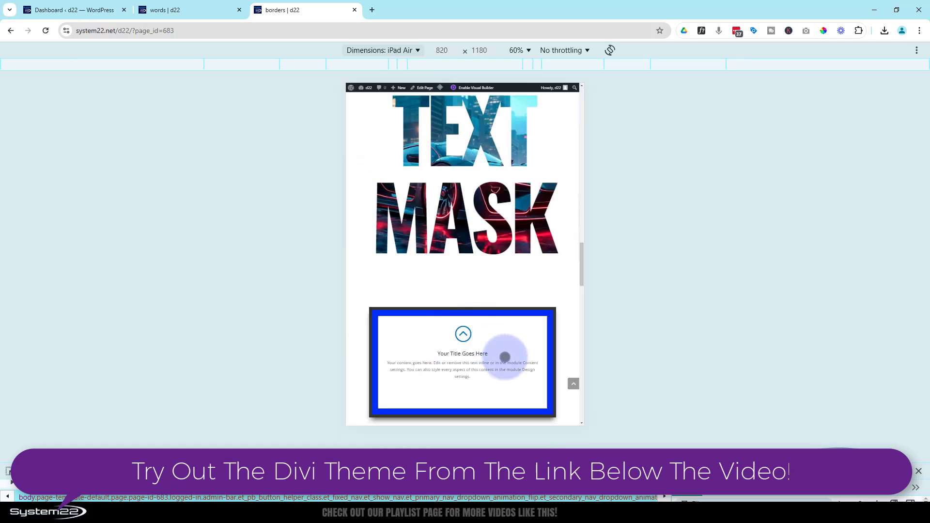
scroll(501, 344, down, 10)
scroll(503, 318, down, 4)
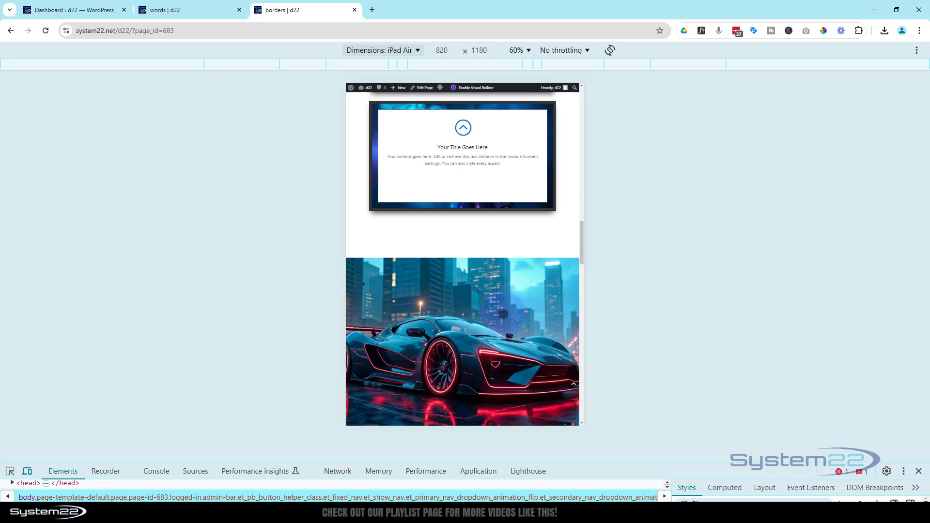
scroll(502, 315, down, 4)
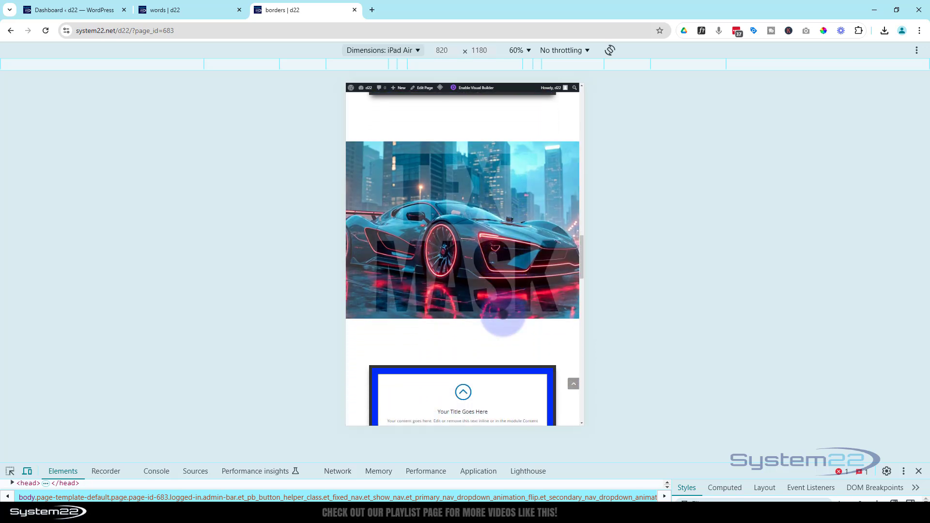
scroll(502, 314, down, 2)
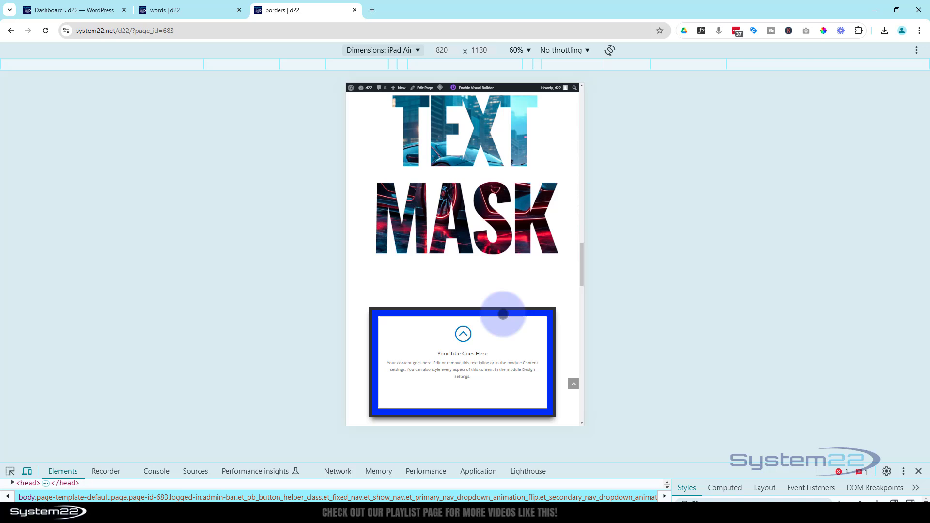
scroll(503, 314, up, 1)
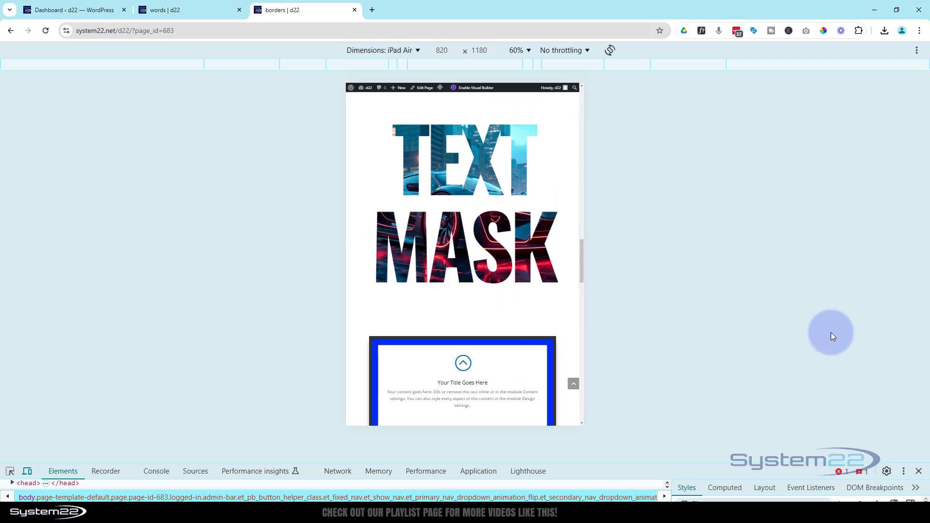
Return to the full-width page and scroll to the car section
click(919, 471)
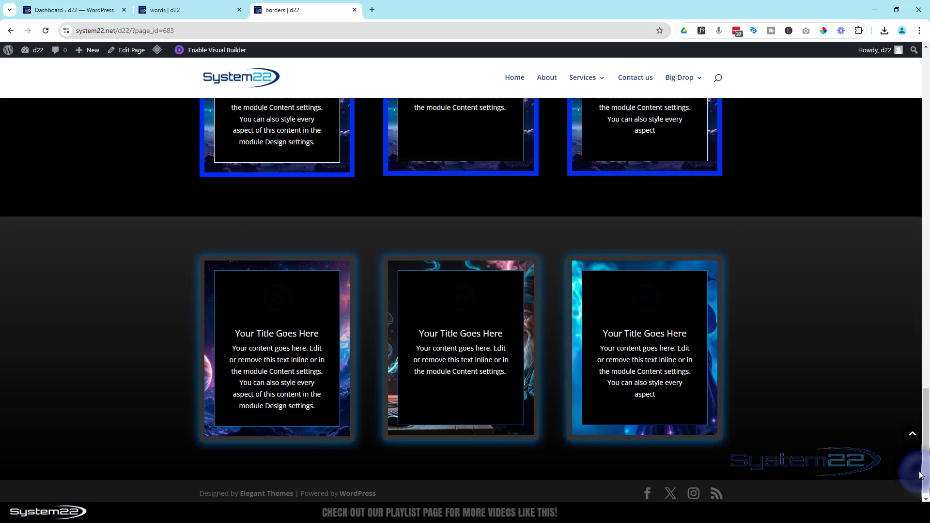
scroll(871, 423, up, 4)
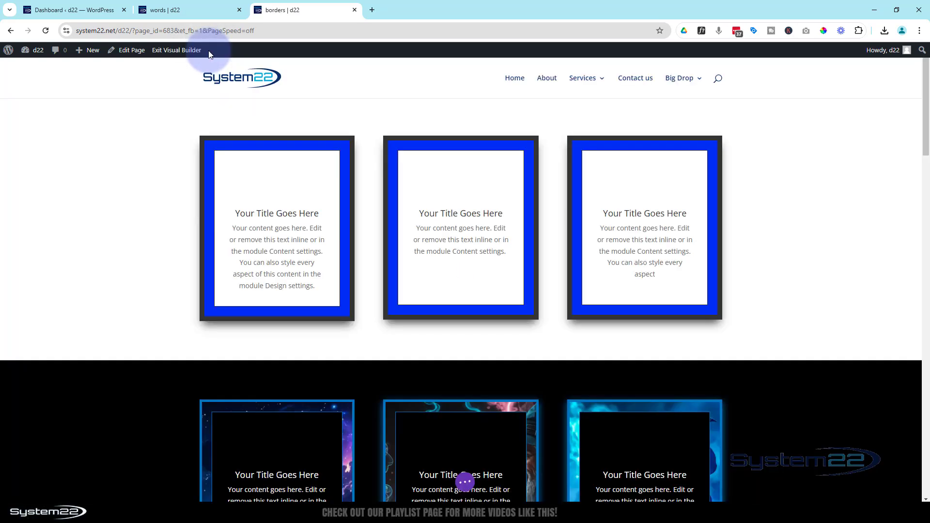
scroll(371, 229, down, 10)
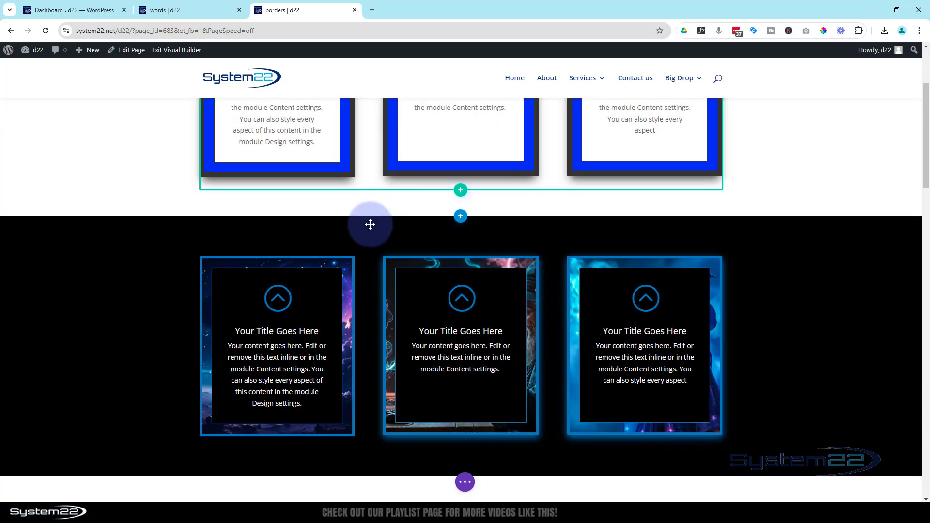
scroll(371, 225, down, 5)
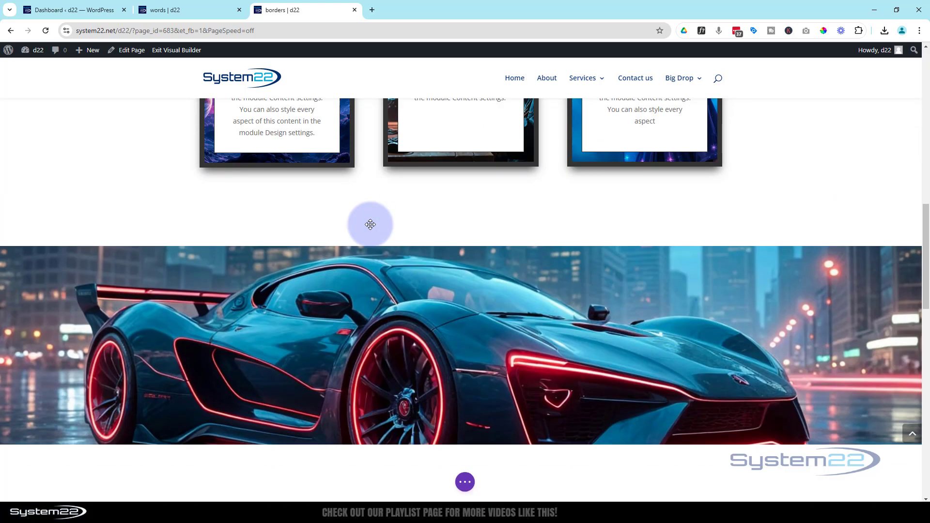
scroll(371, 224, up, 2)
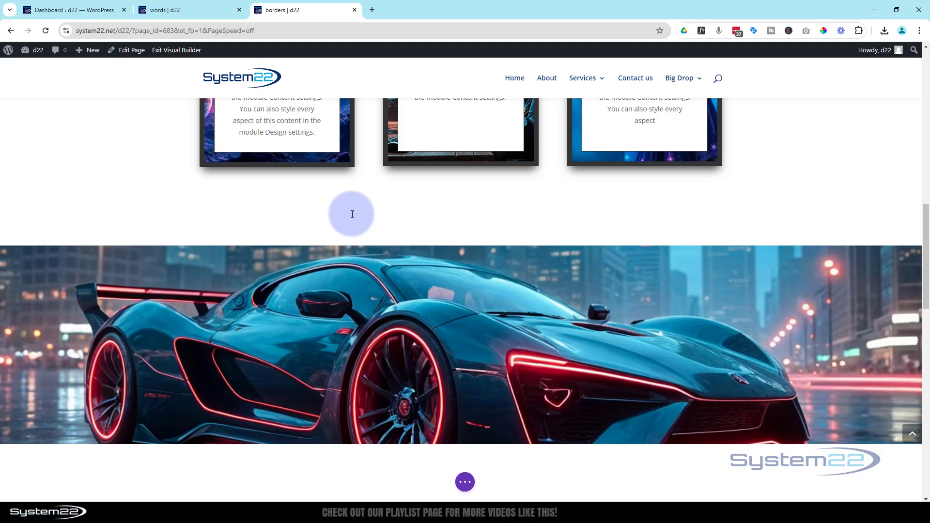
Delete the TEXT MASK module, undo that, then delete the TEXT MASK row
click(67, 217)
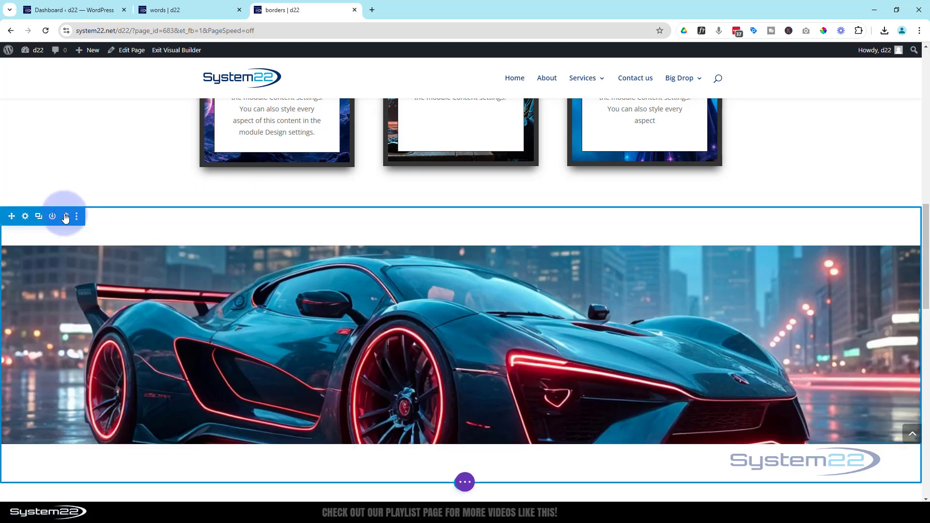
key(ctrl+z)
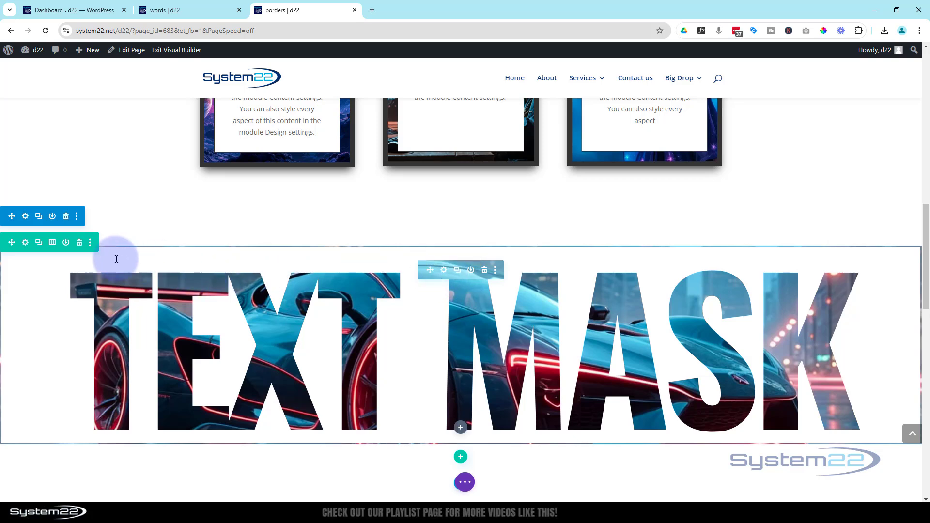
click(79, 242)
Delete the remaining car-image row and add a new single-column row
click(79, 243)
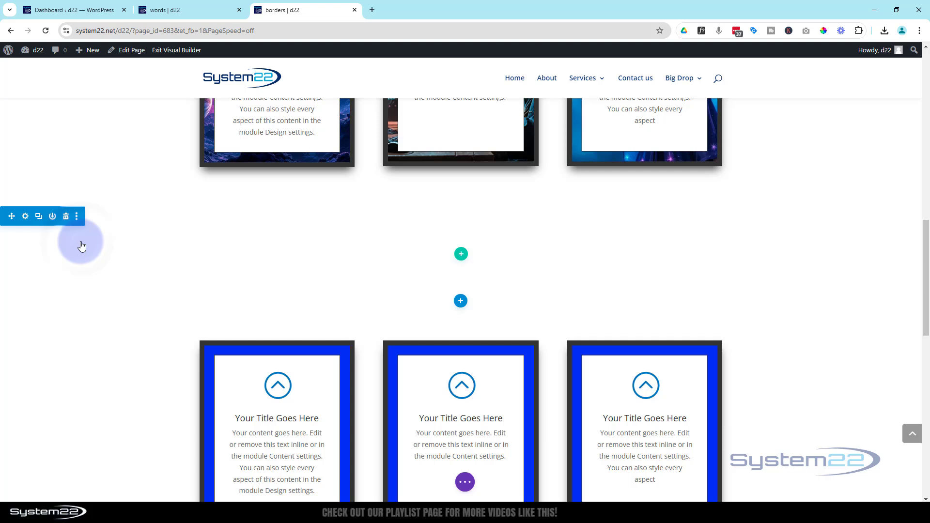
click(462, 254)
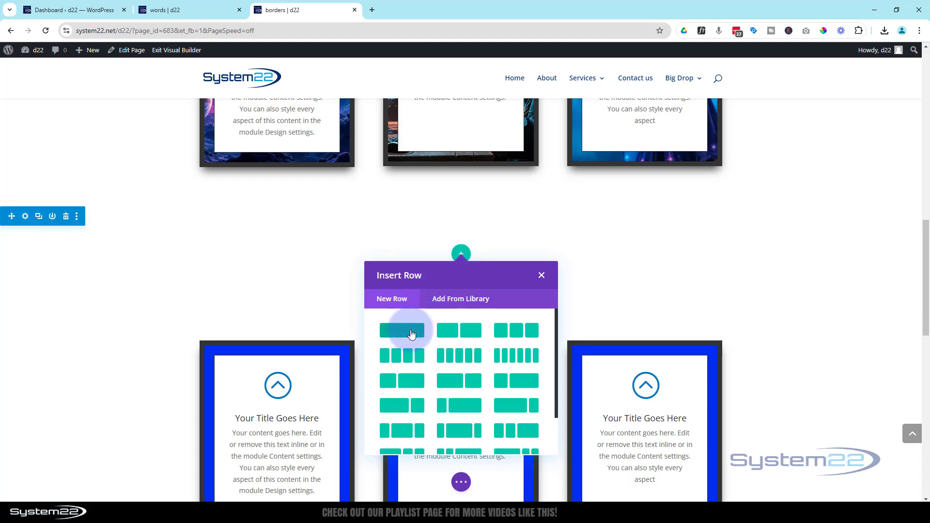
click(411, 334)
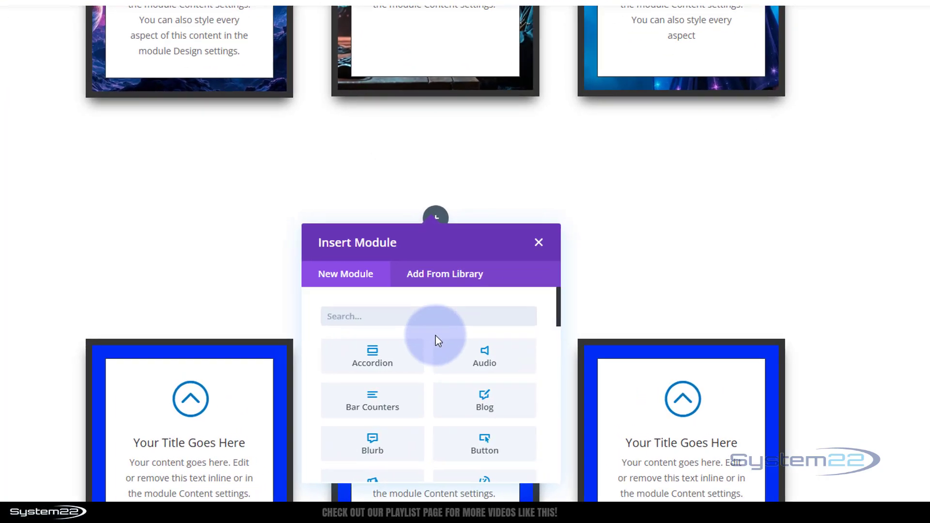
scroll(435, 336, down, 15)
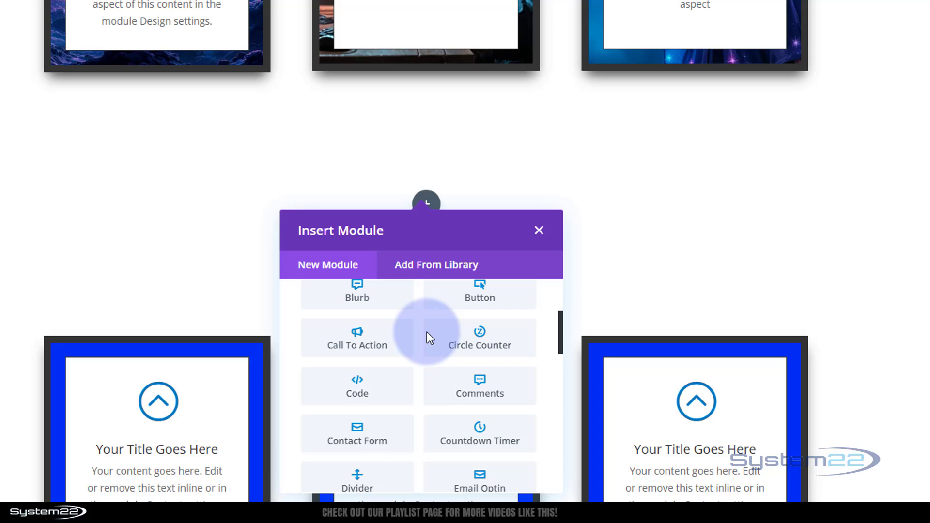
scroll(426, 332, down, 3)
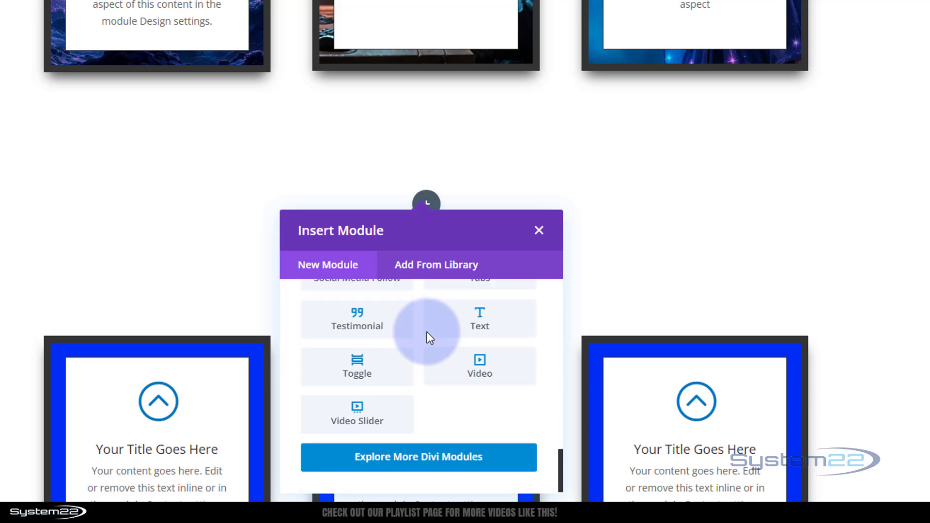
Add a Text module and replace its body text with 'text mask'
click(472, 322)
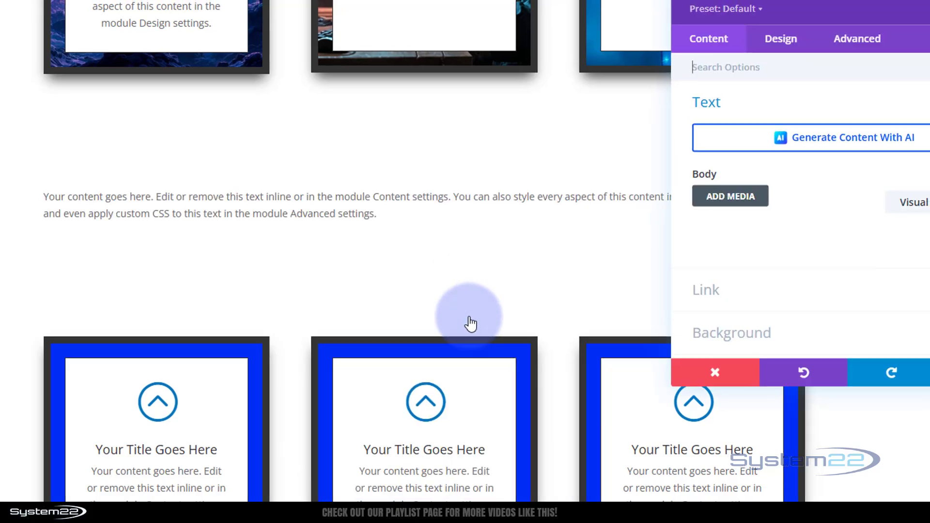
scroll(688, 287, down, 2)
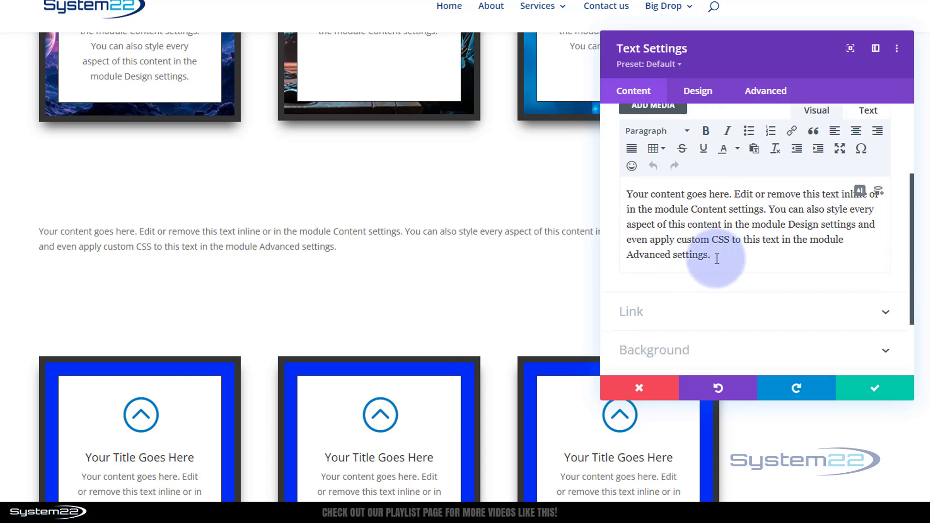
drag(716, 257, 603, 194)
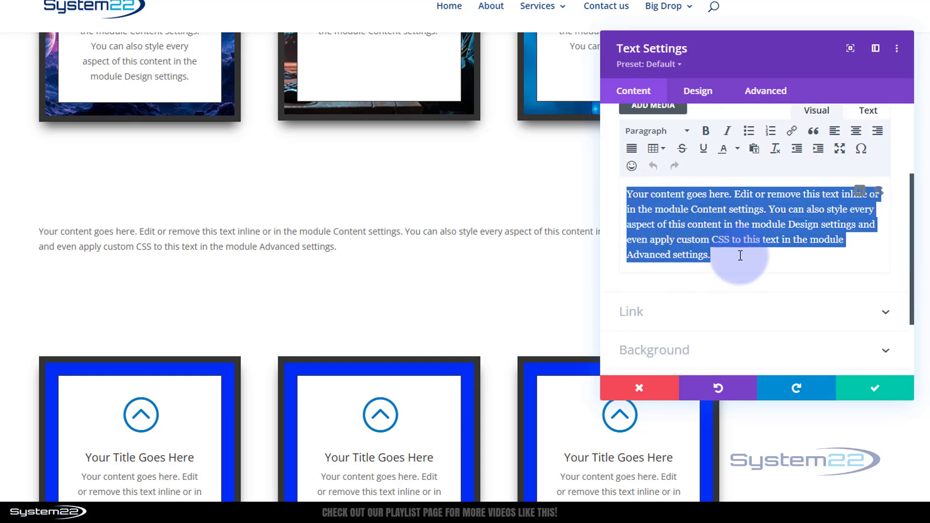
text(text mask)
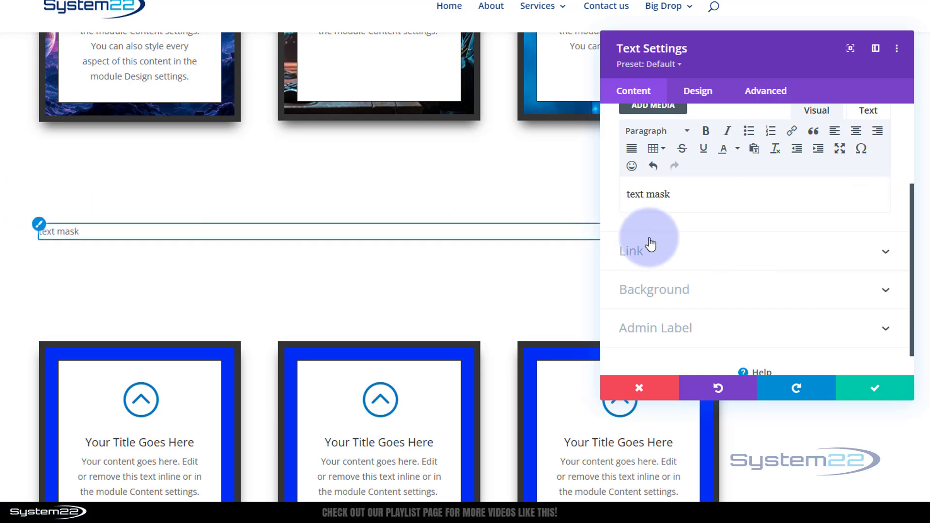
Format the words 'text mask' as Heading 2
drag(684, 198, 617, 199)
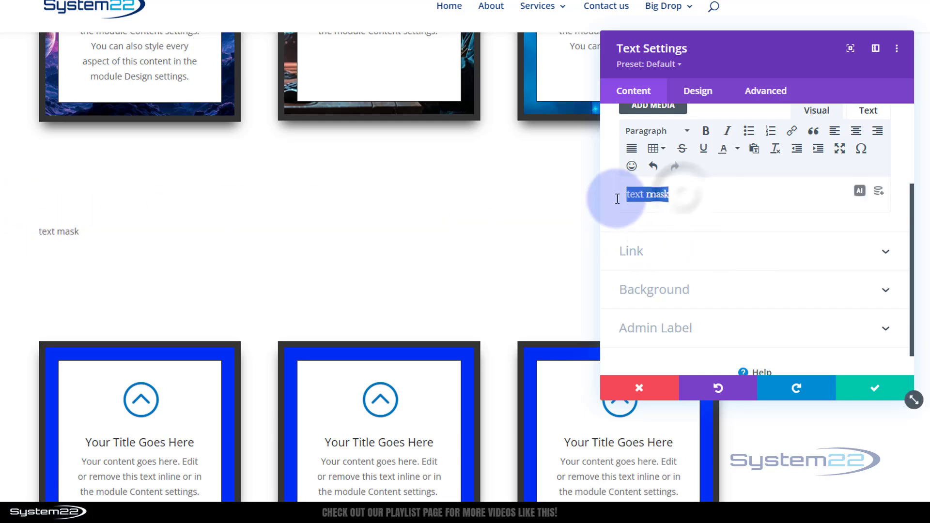
scroll(678, 204, up, 1)
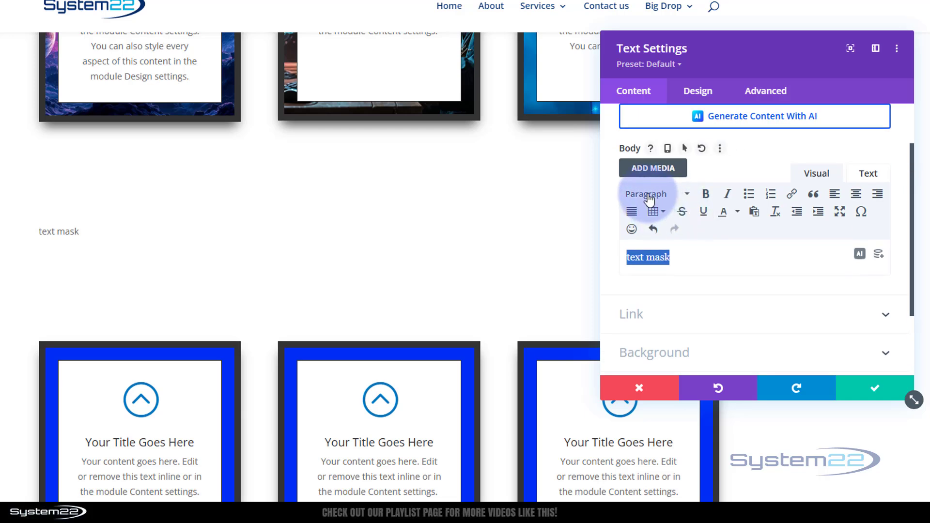
click(649, 196)
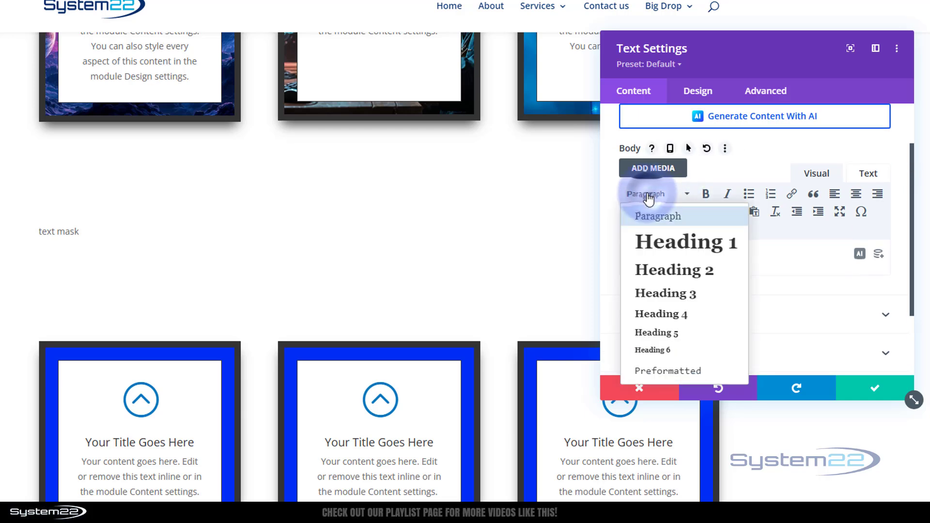
click(701, 276)
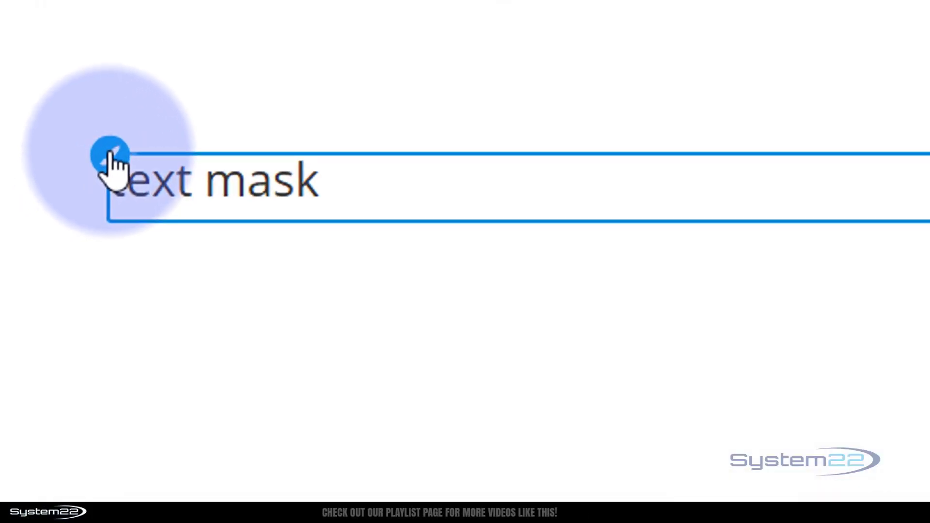
Set the H2 heading font to Oswald with Bold weight
click(112, 154)
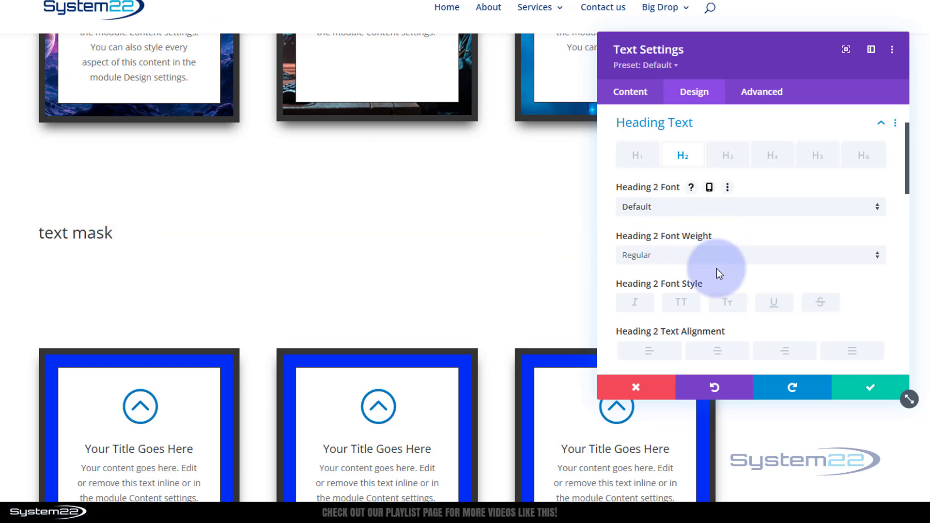
click(700, 207)
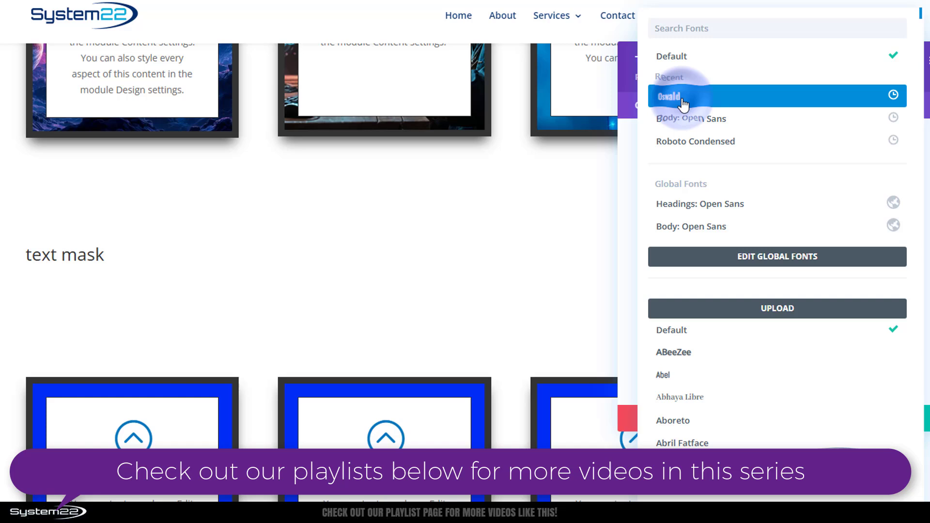
click(683, 103)
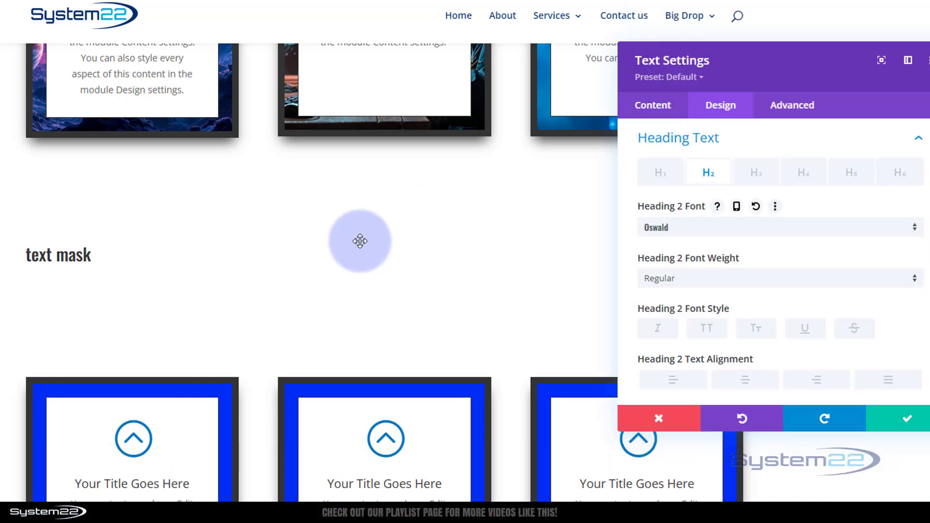
click(701, 280)
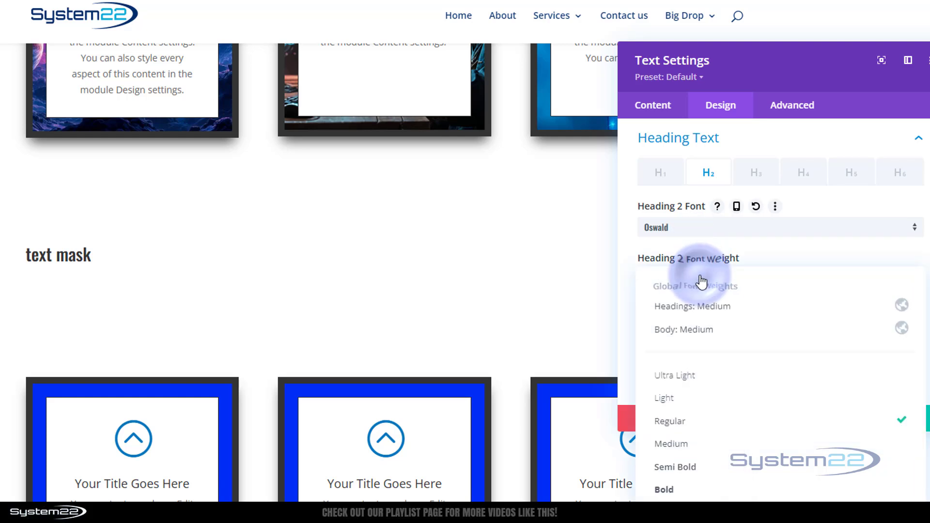
click(687, 490)
Make the heading uppercase and centred, with a 400px text size
click(710, 331)
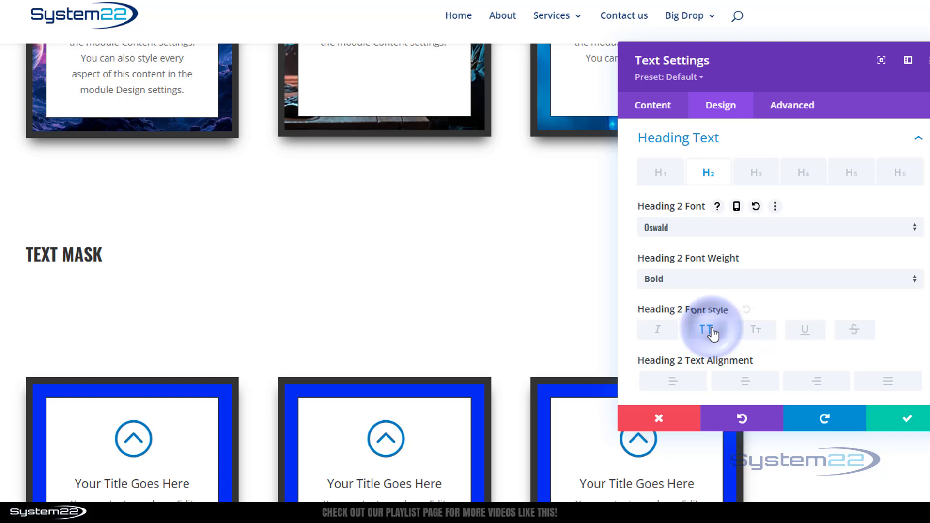
click(738, 389)
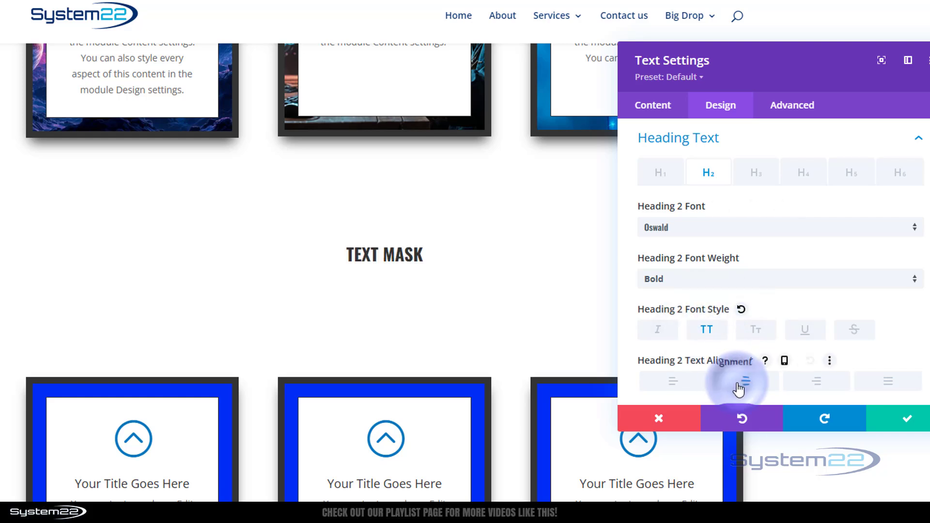
scroll(751, 294, down, 2)
scroll(751, 297, down, 3)
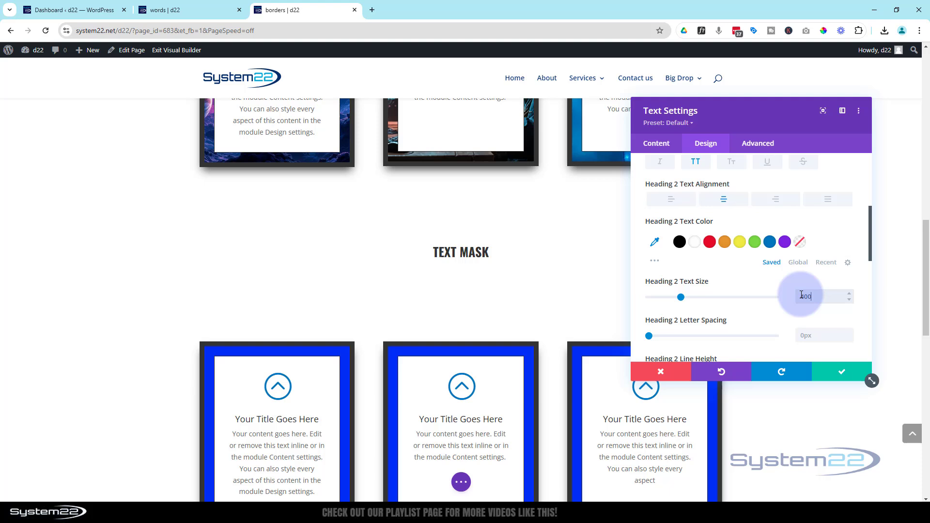
scroll(297, 239, down, 3)
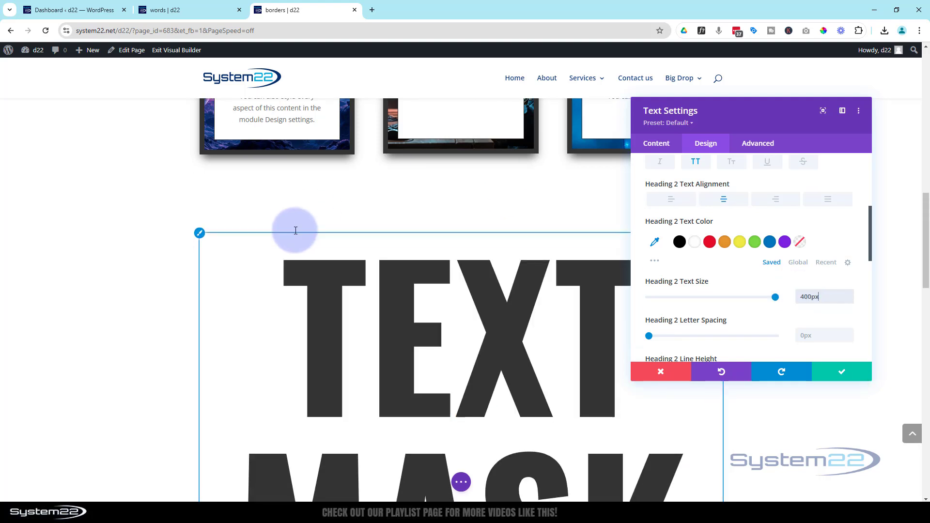
scroll(295, 230, down, 3)
scroll(295, 230, up, 3)
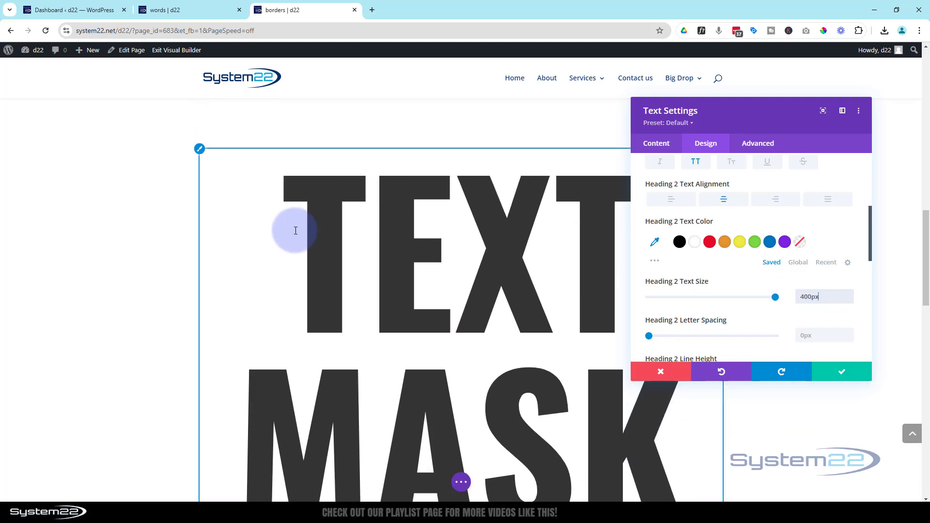
scroll(296, 230, down, 2)
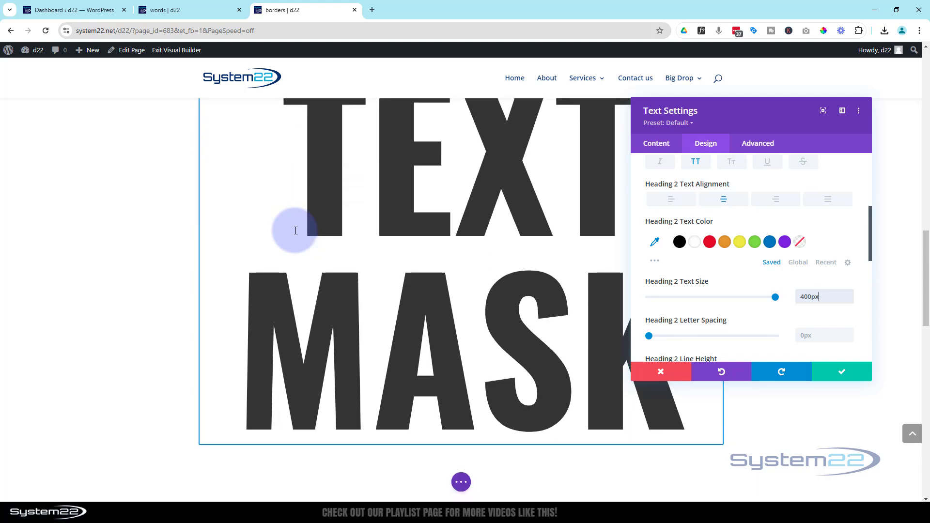
scroll(295, 231, up, 3)
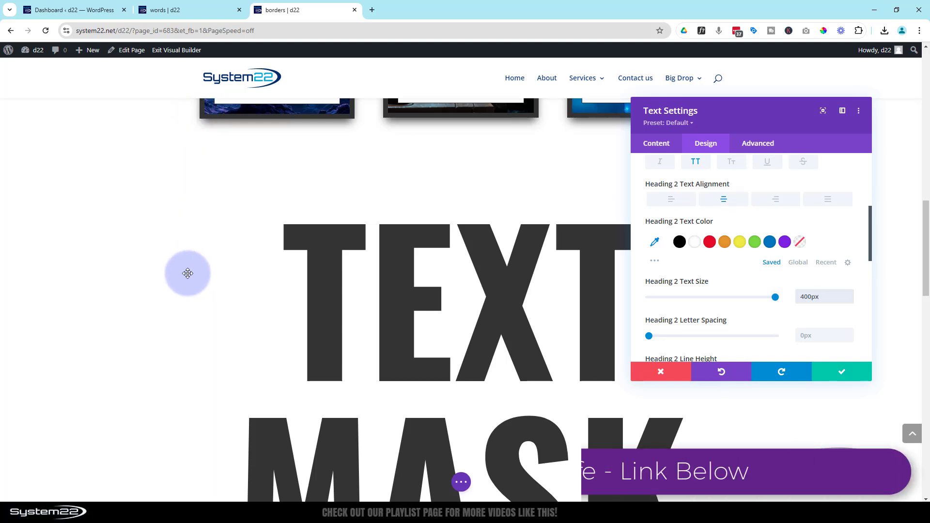
Save the heading, then set the row's Width and Max Width both to 100%
click(842, 373)
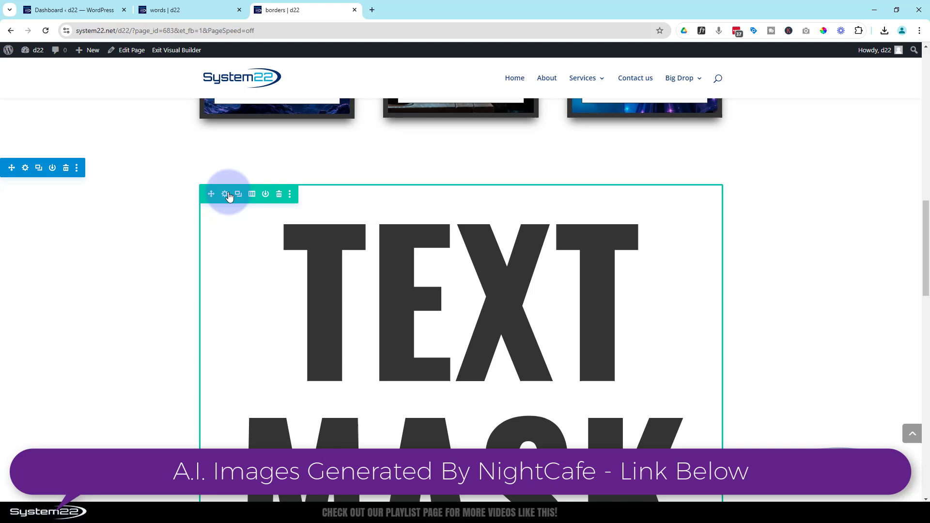
click(226, 194)
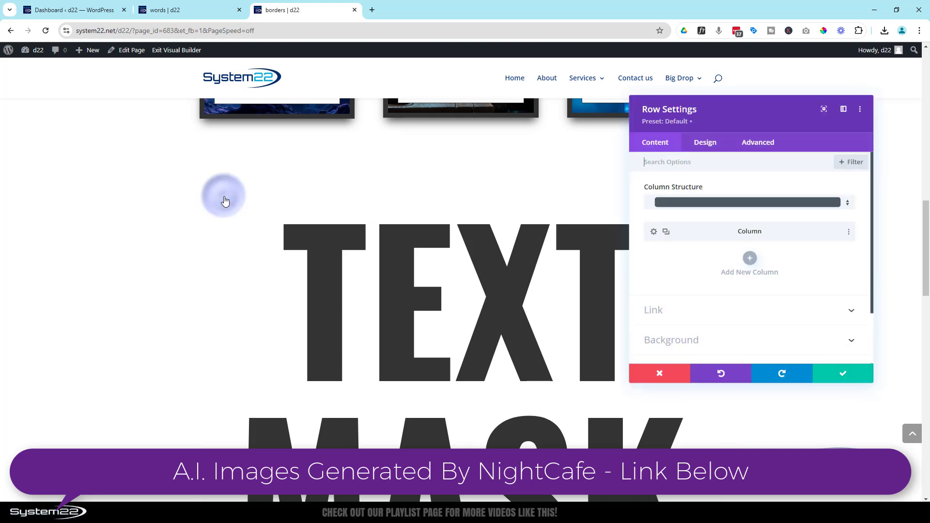
click(707, 144)
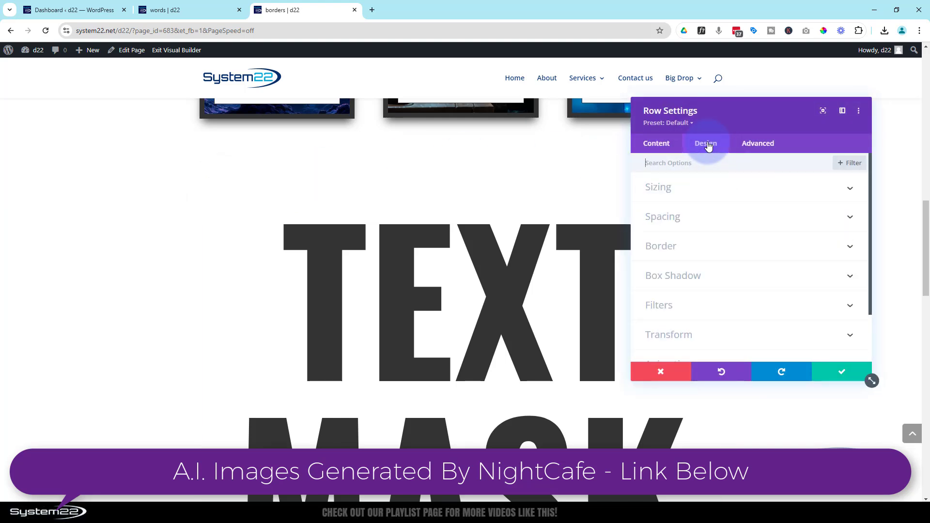
click(718, 194)
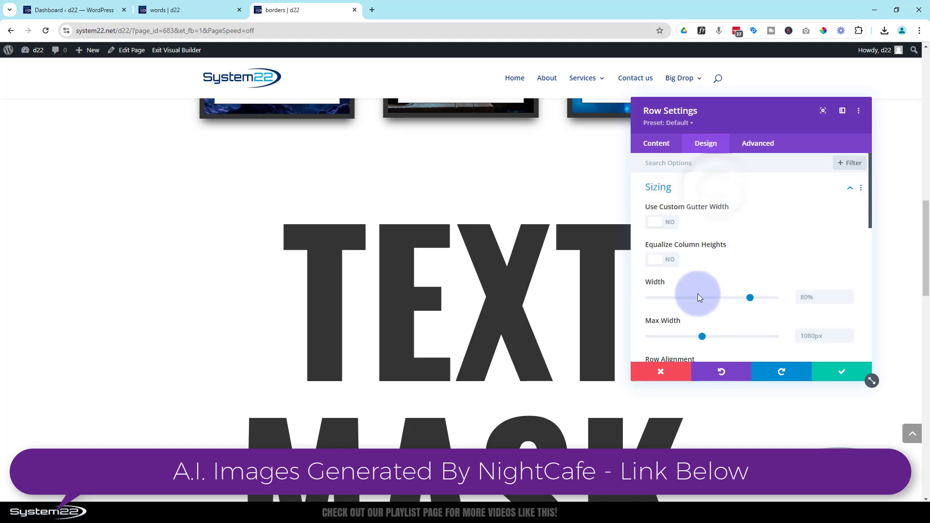
drag(751, 297, 799, 296)
double_click(814, 297)
key(ctrl+c)
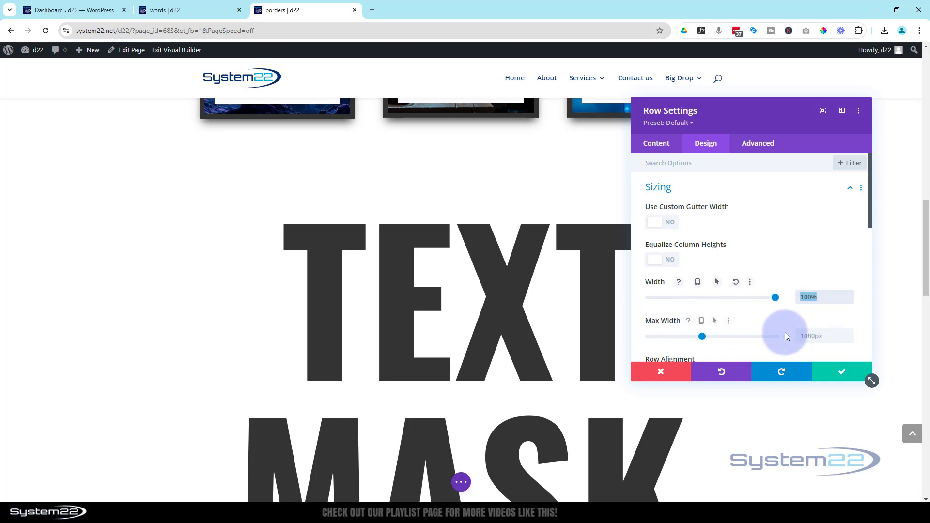
double_click(806, 338)
key(ctrl+v)
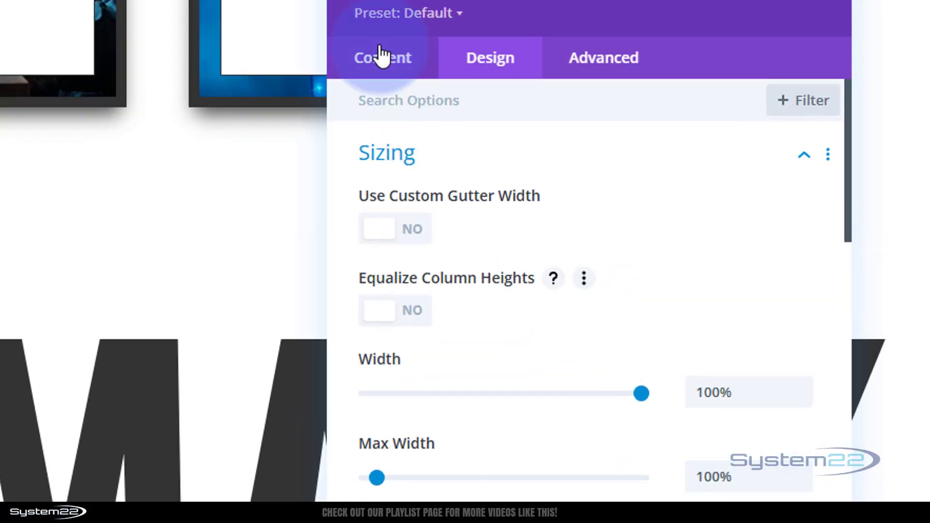
Set the neon-lit sports car photo from the Media Library as the column's background image
click(381, 57)
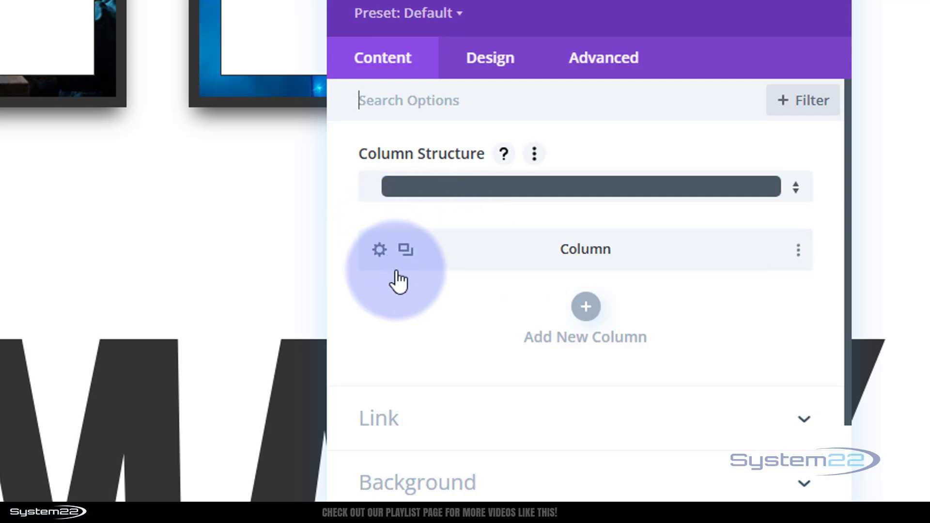
click(379, 250)
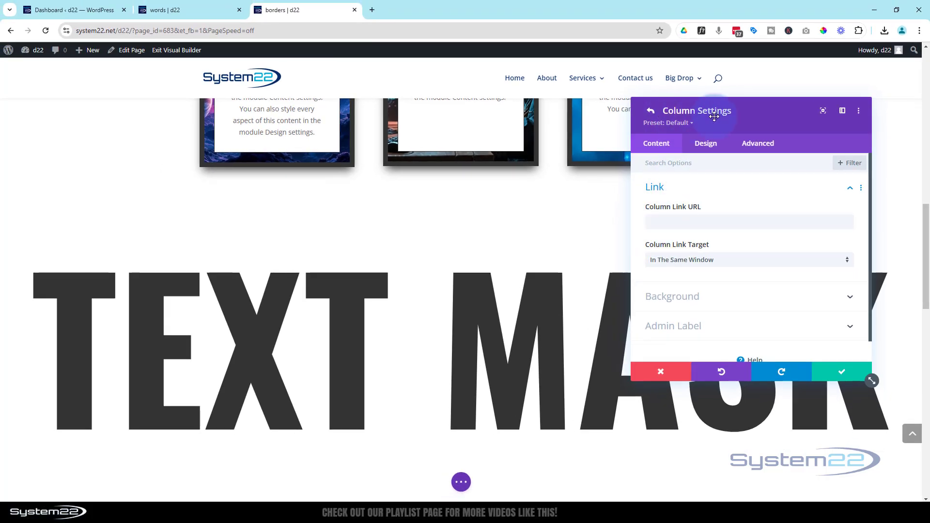
scroll(690, 213, down, 1)
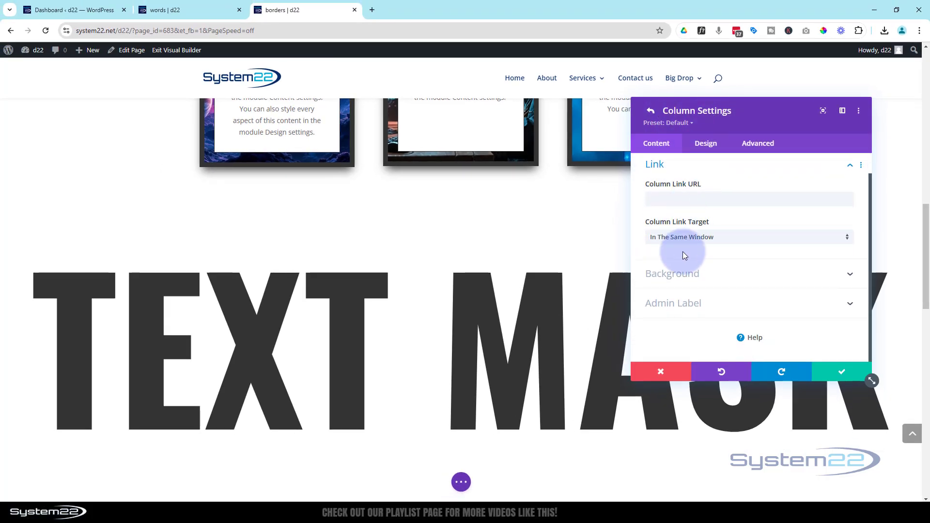
click(705, 274)
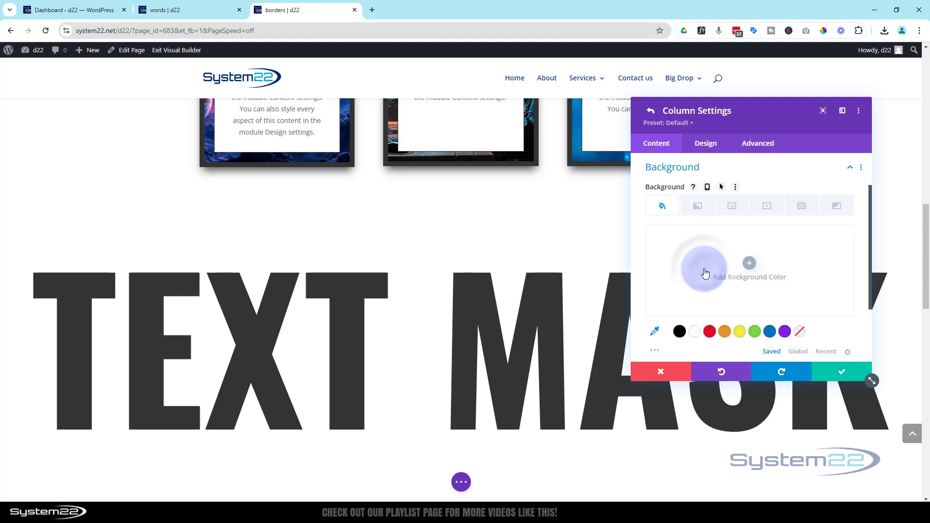
click(734, 206)
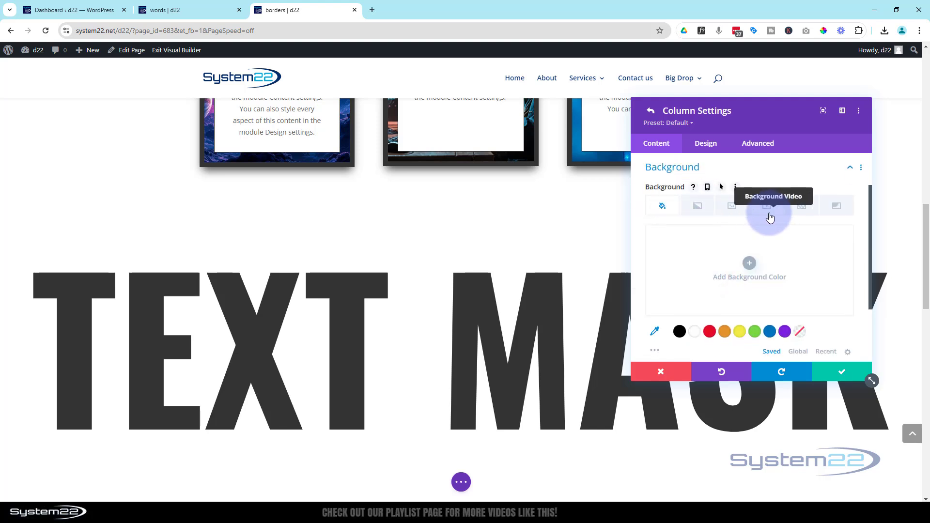
click(732, 214)
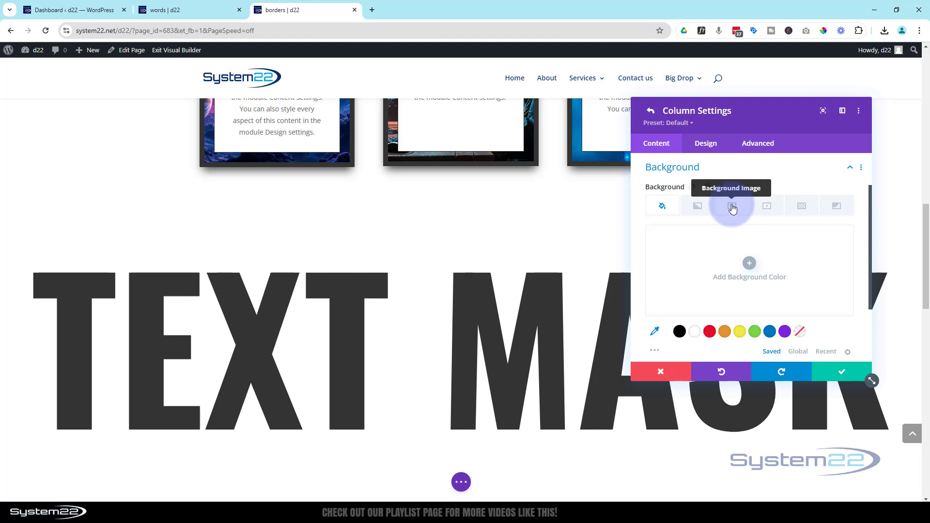
click(733, 208)
click(749, 264)
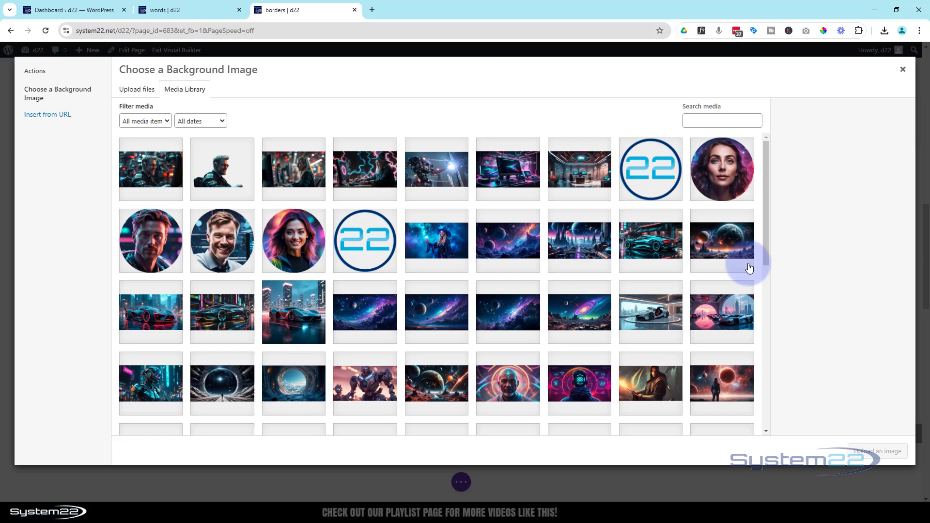
click(150, 318)
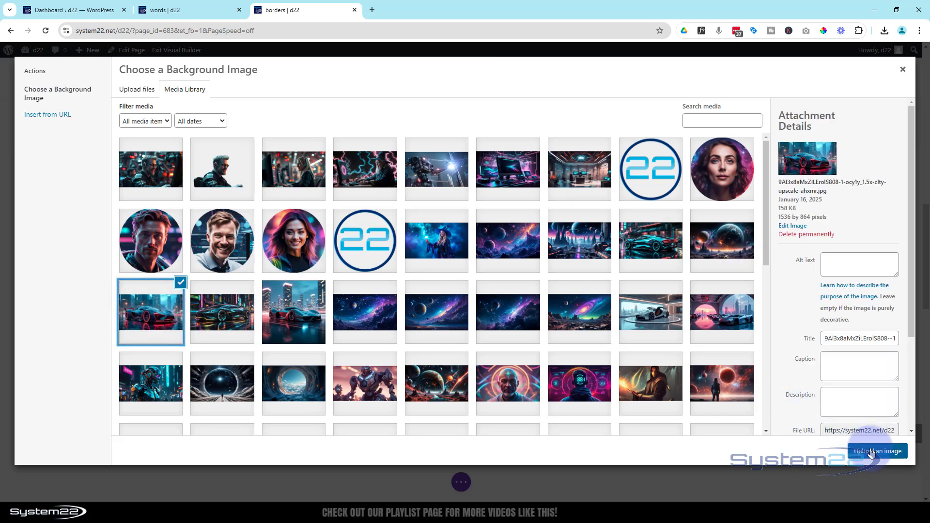
click(871, 453)
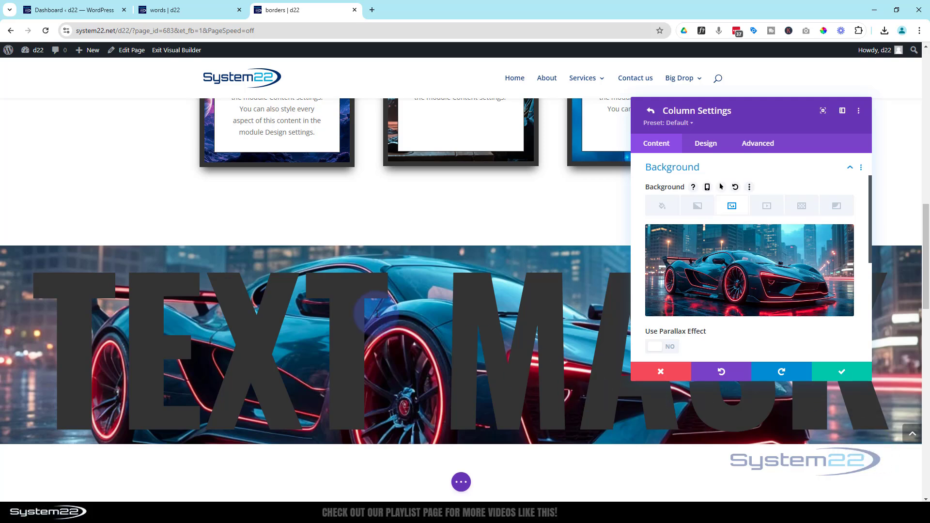
Scroll the page to check the car background behind the TEXT MASK heading
scroll(416, 349, up, 2)
click(425, 350)
scroll(425, 350, up, 1)
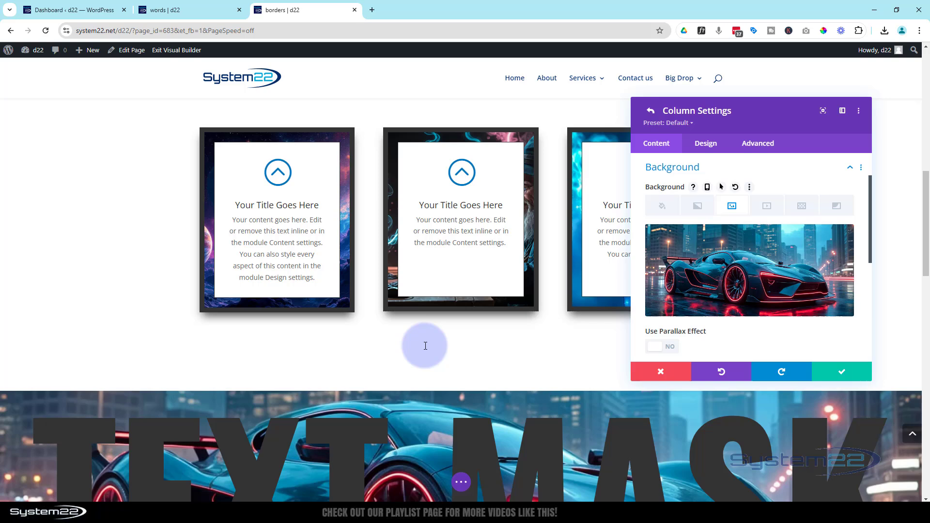
scroll(426, 348, down, 2)
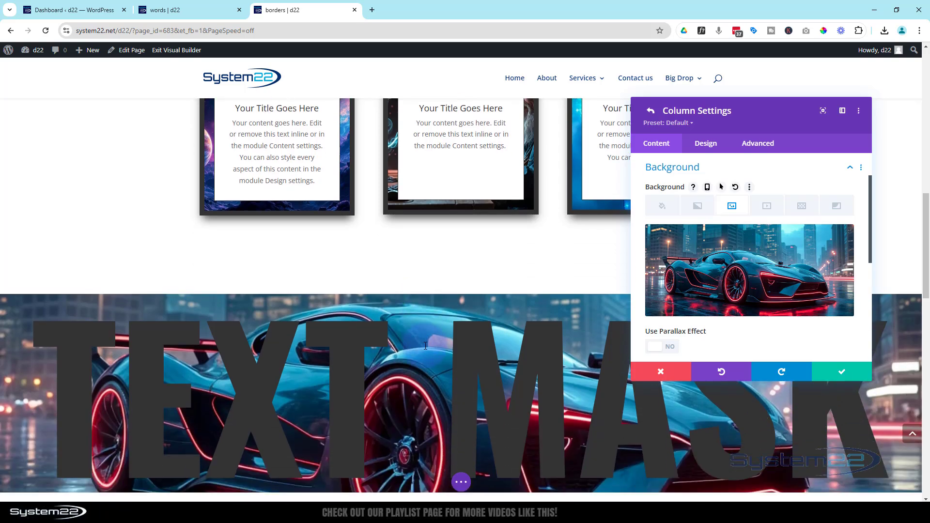
scroll(426, 345, down, 4)
click(425, 346)
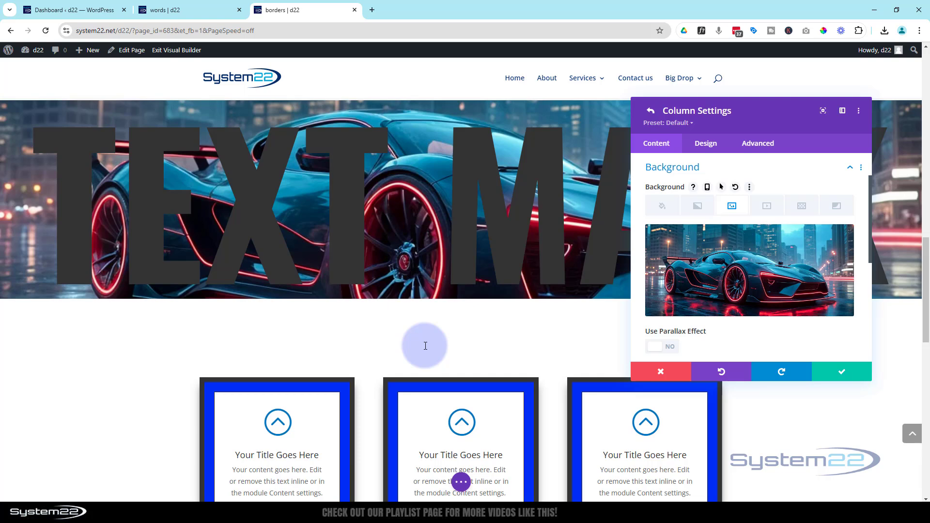
scroll(425, 345, up, 2)
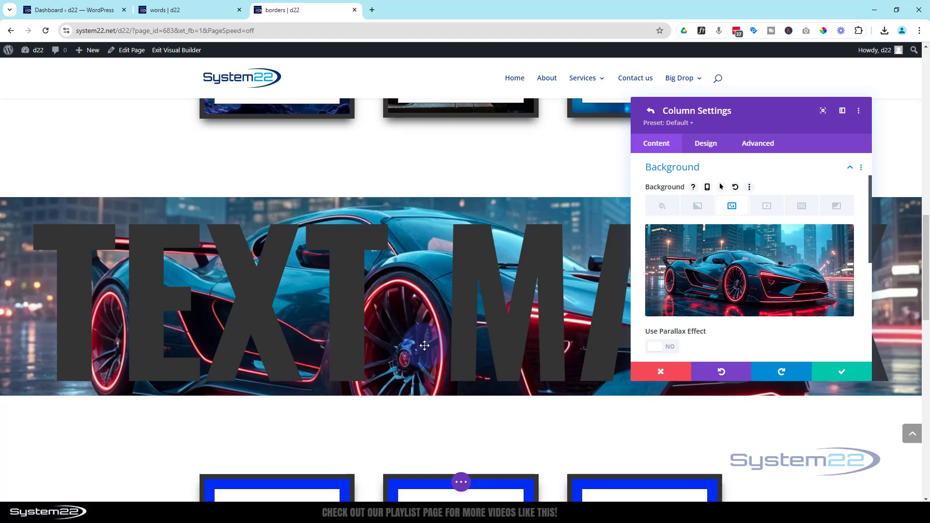
scroll(425, 345, up, 1)
scroll(425, 345, down, 1)
Save the column and row settings
click(802, 374)
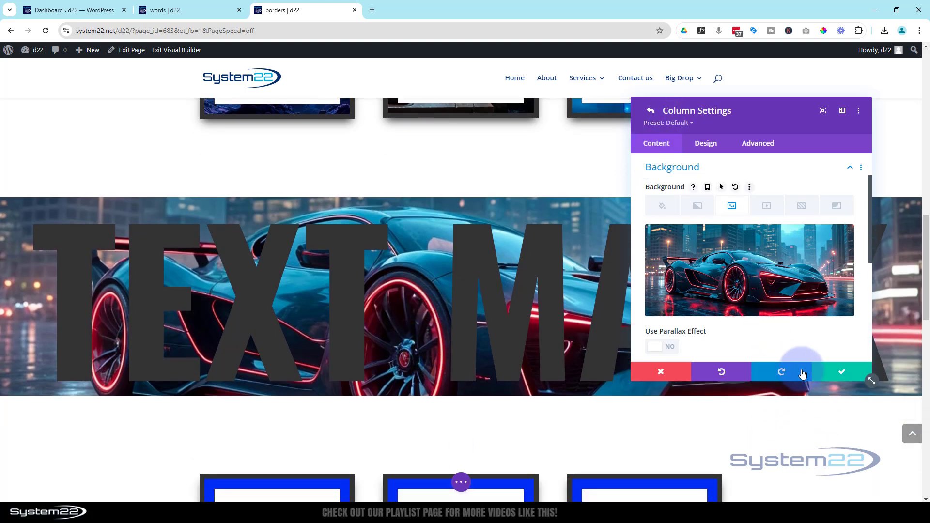
click(838, 373)
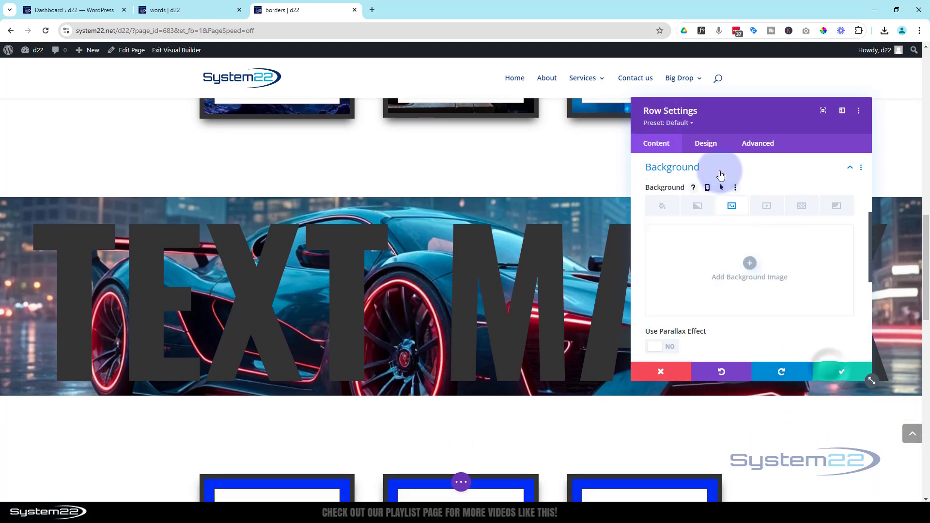
click(841, 373)
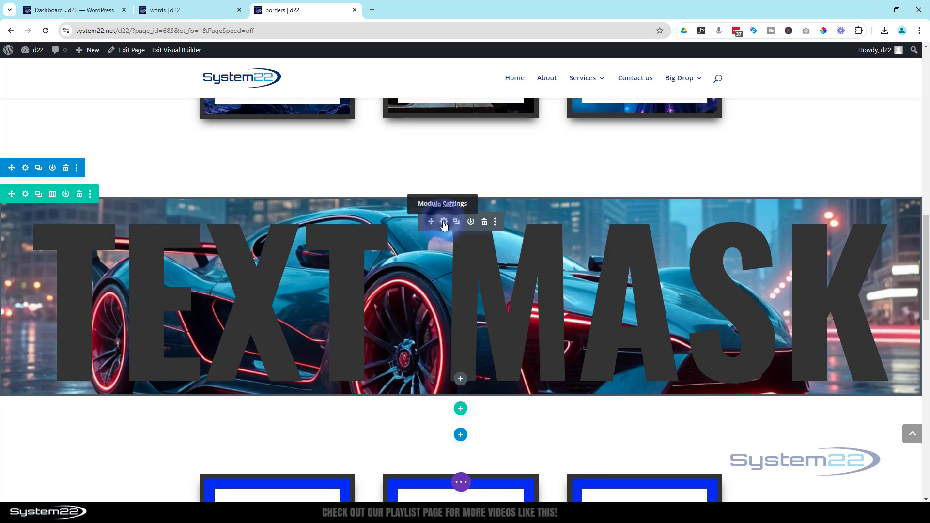
Fill the TEXT MASK text module's background with the white swatch
click(444, 223)
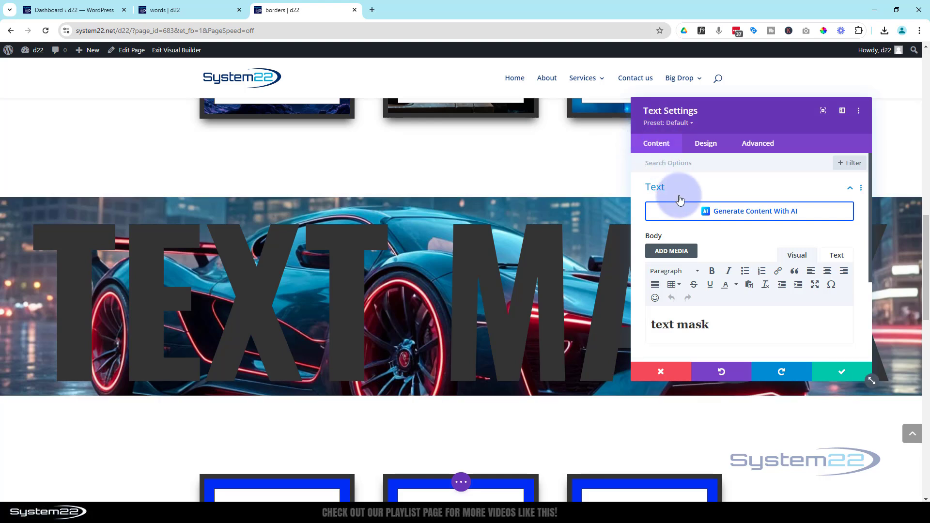
scroll(682, 172, down, 3)
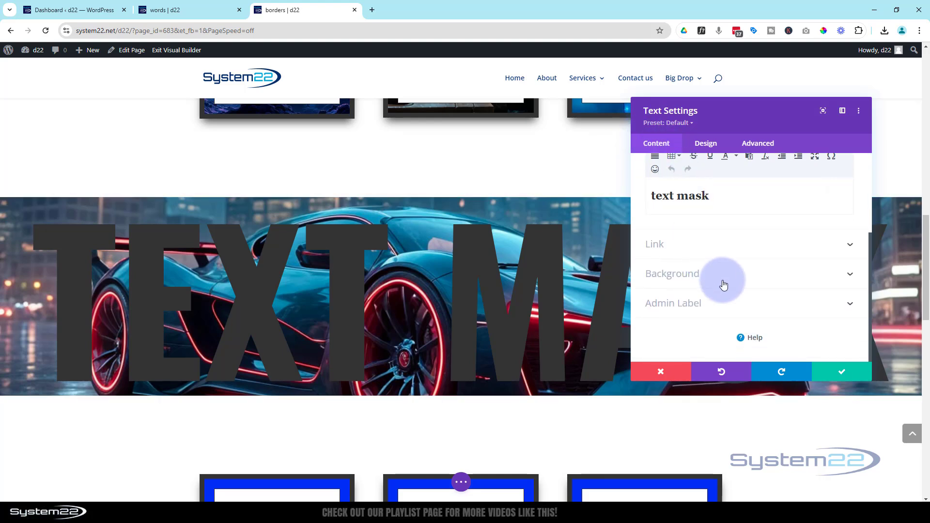
click(721, 277)
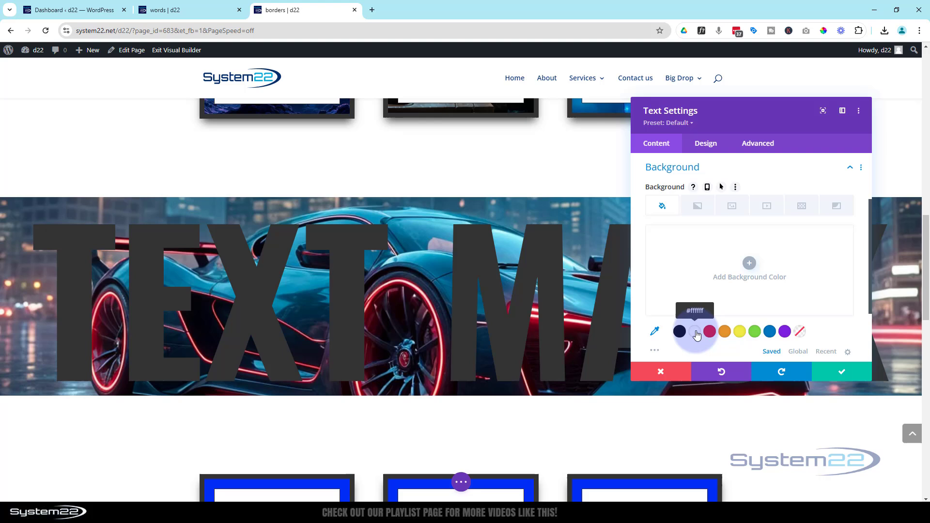
click(696, 333)
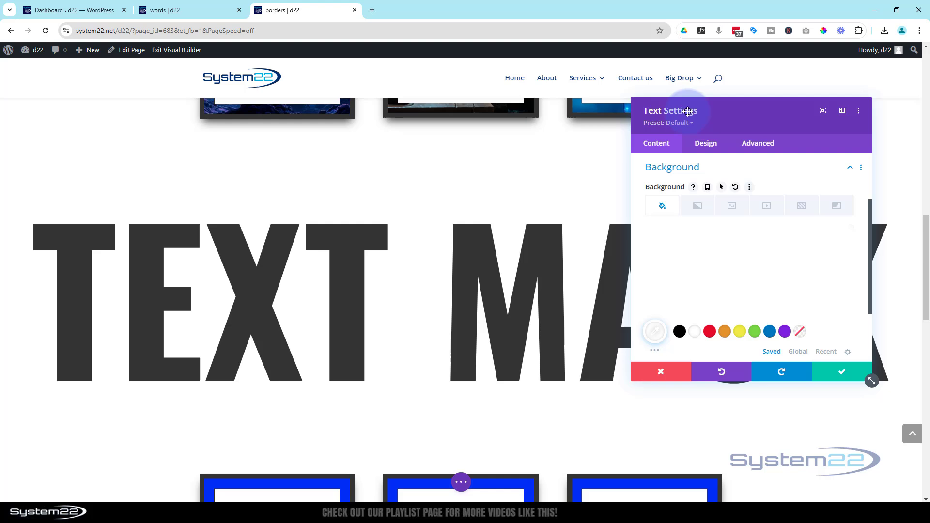
Set the text module's Filters blend mode to Screen
click(708, 146)
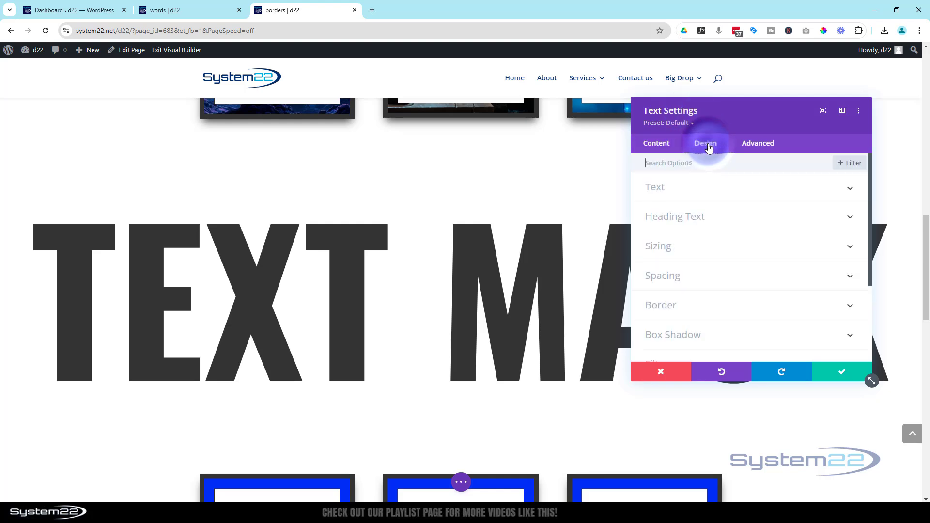
scroll(759, 305, down, 3)
scroll(758, 307, down, 1)
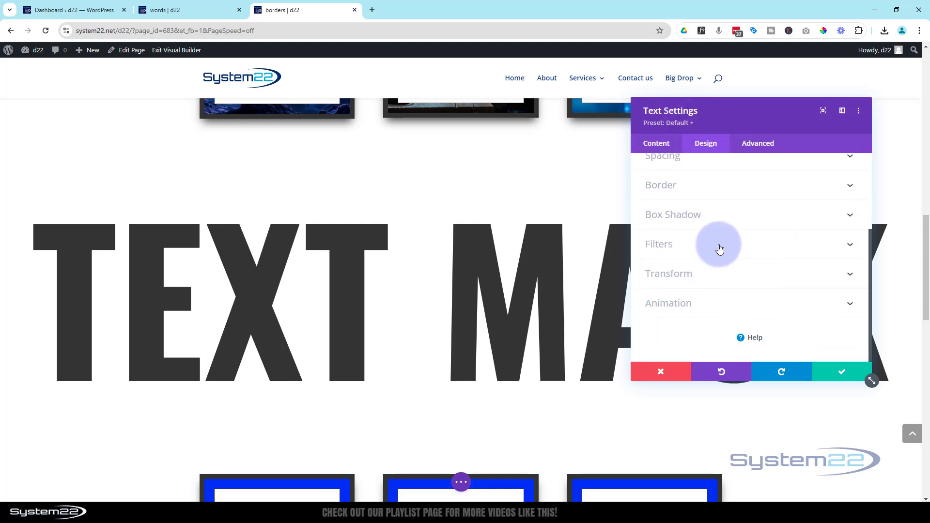
click(719, 245)
scroll(709, 242, down, 5)
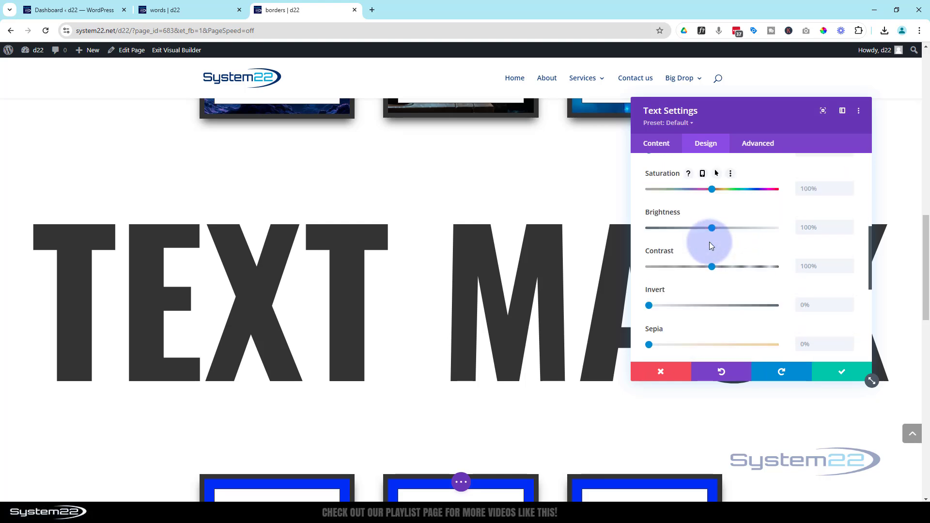
scroll(709, 242, down, 2)
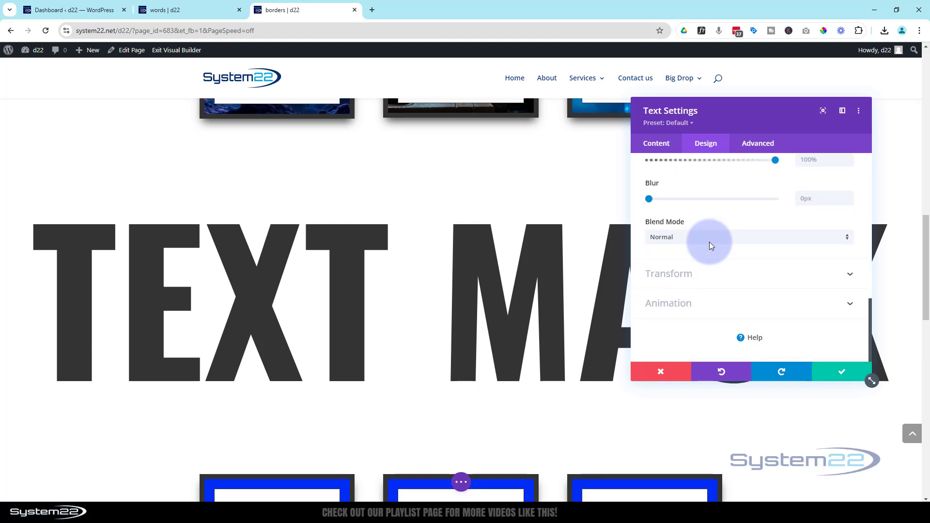
click(740, 240)
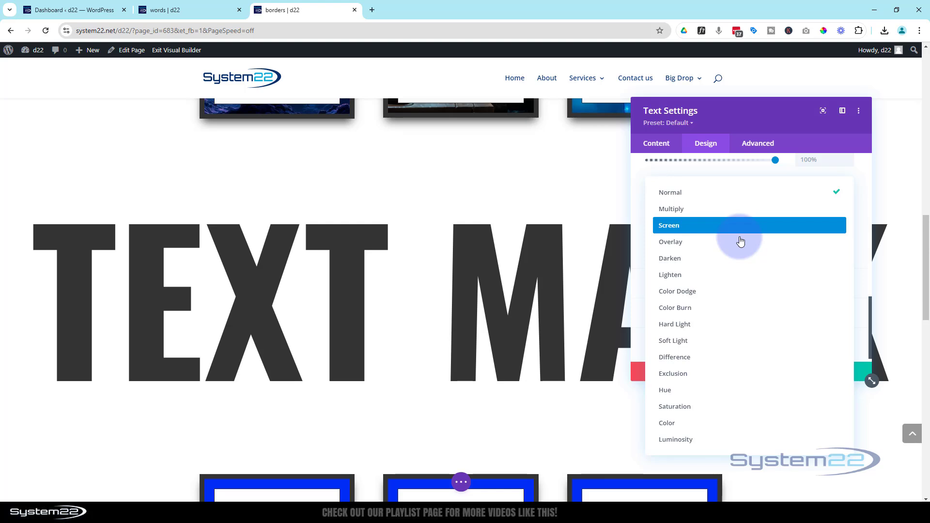
click(680, 226)
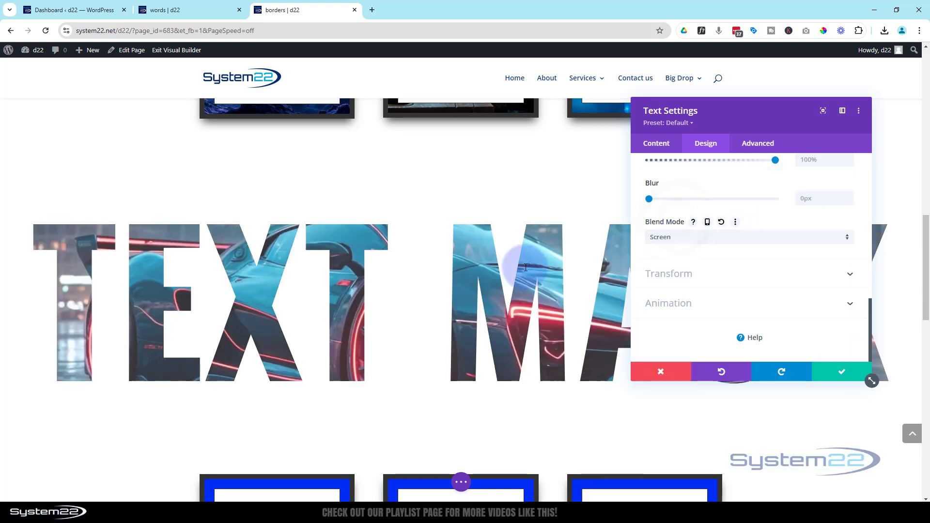
Preview the Screen effect, then try the Difference and Overlay blend modes
scroll(508, 287, up, 1)
scroll(509, 287, up, 1)
scroll(509, 287, down, 5)
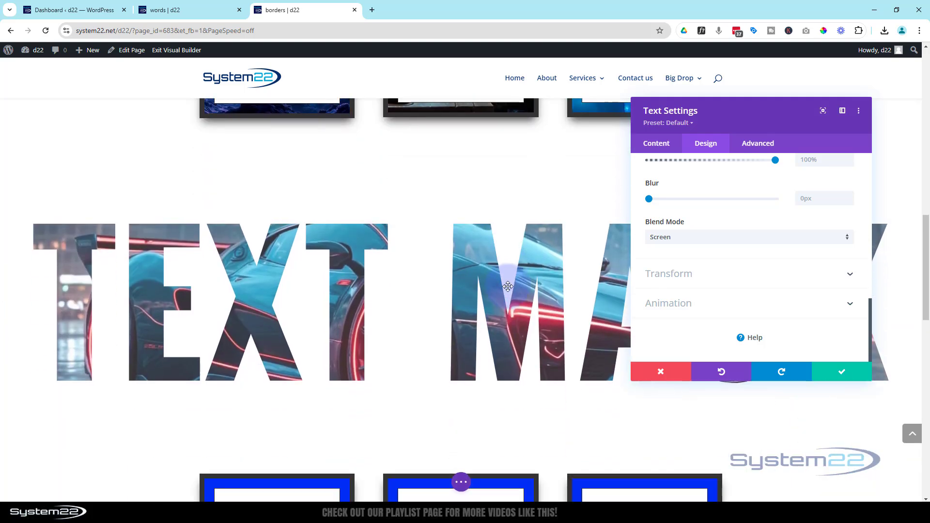
scroll(509, 287, up, 3)
scroll(508, 286, up, 1)
scroll(508, 287, down, 1)
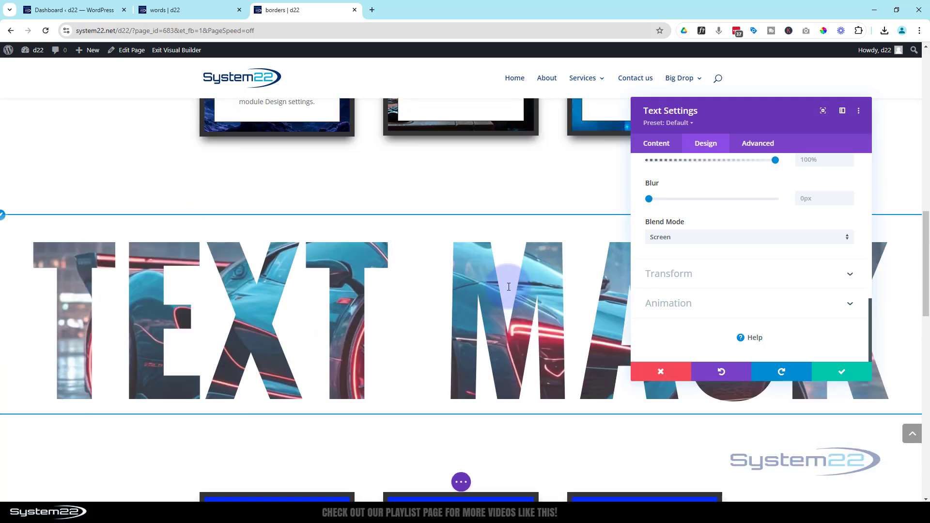
click(706, 237)
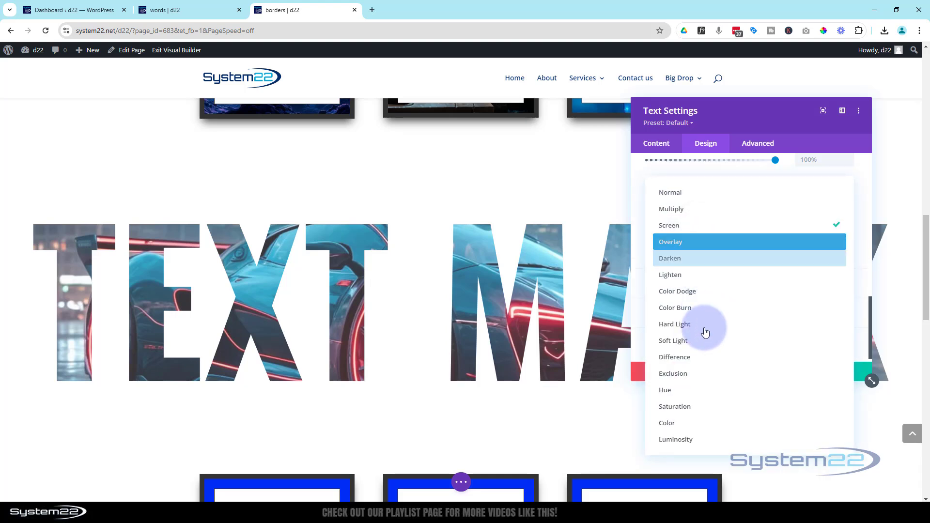
click(704, 361)
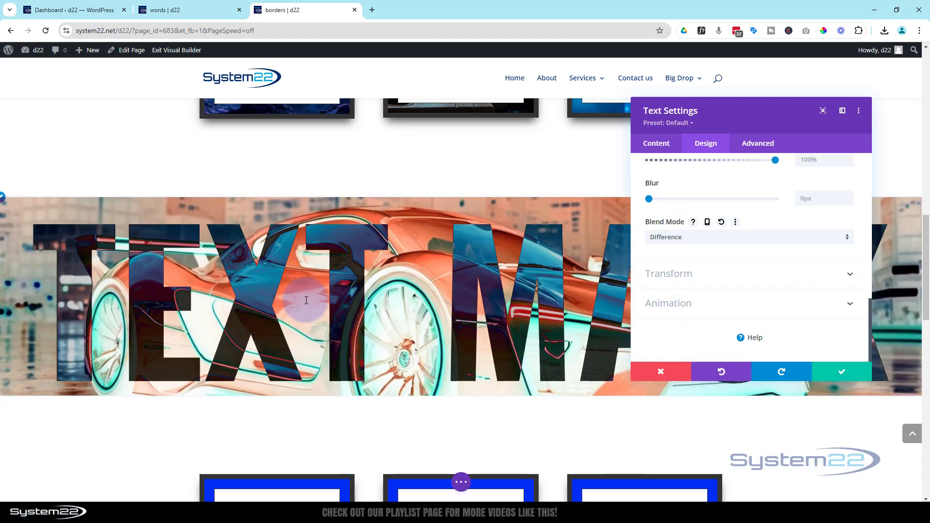
click(716, 238)
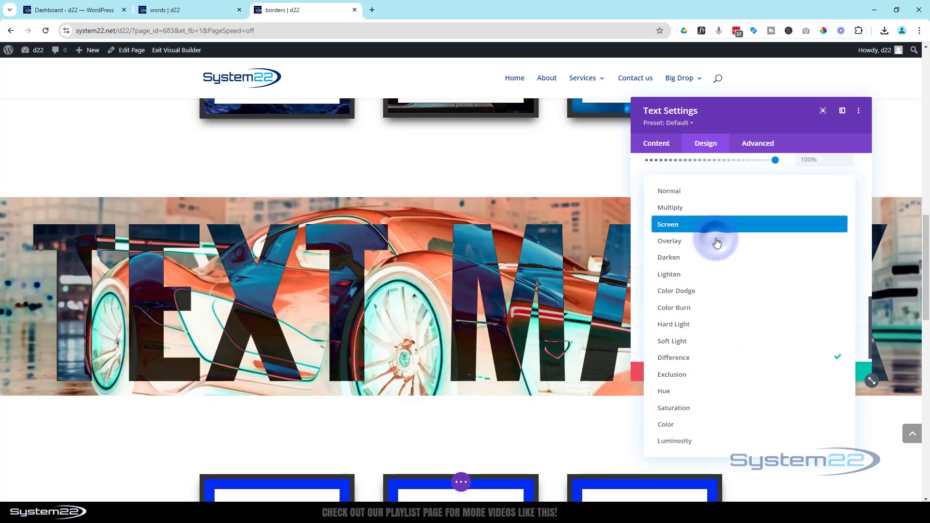
click(677, 246)
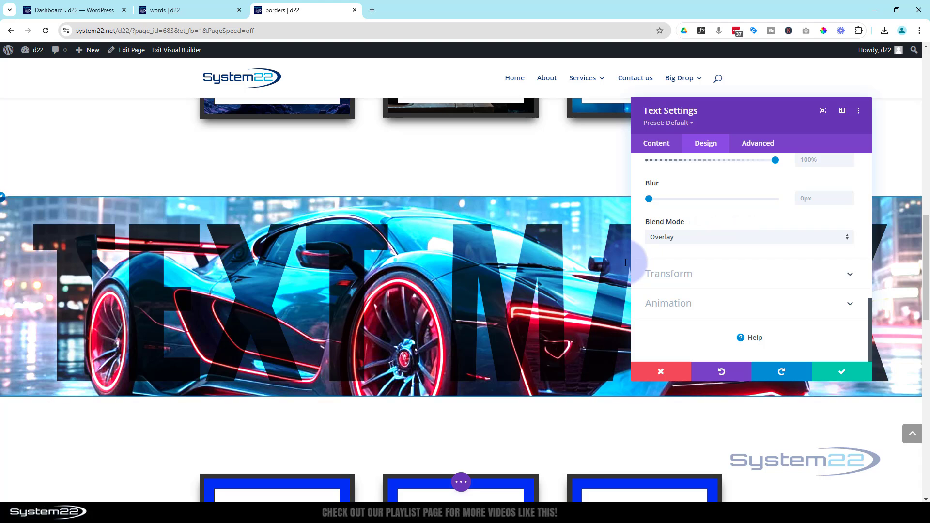
Switch back to the Screen blend and scroll to preview the masked heading
click(712, 239)
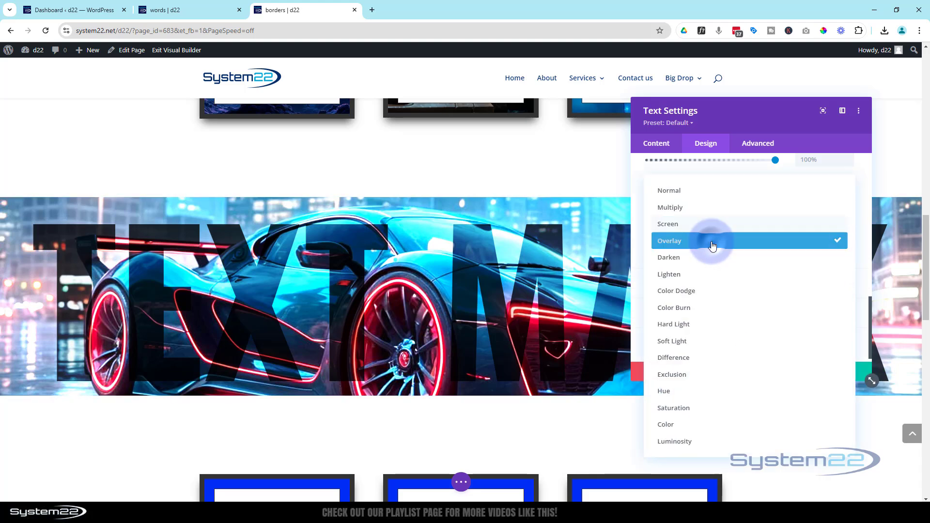
click(683, 230)
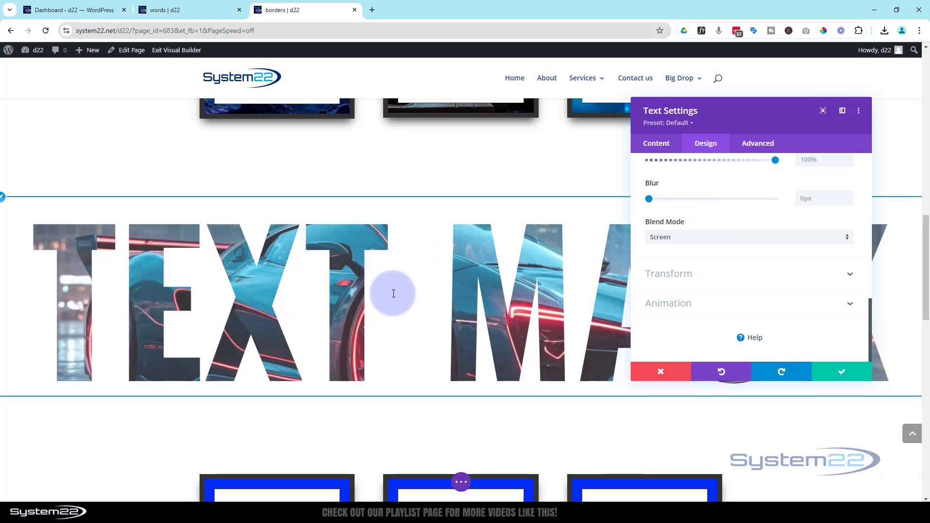
scroll(393, 293, up, 6)
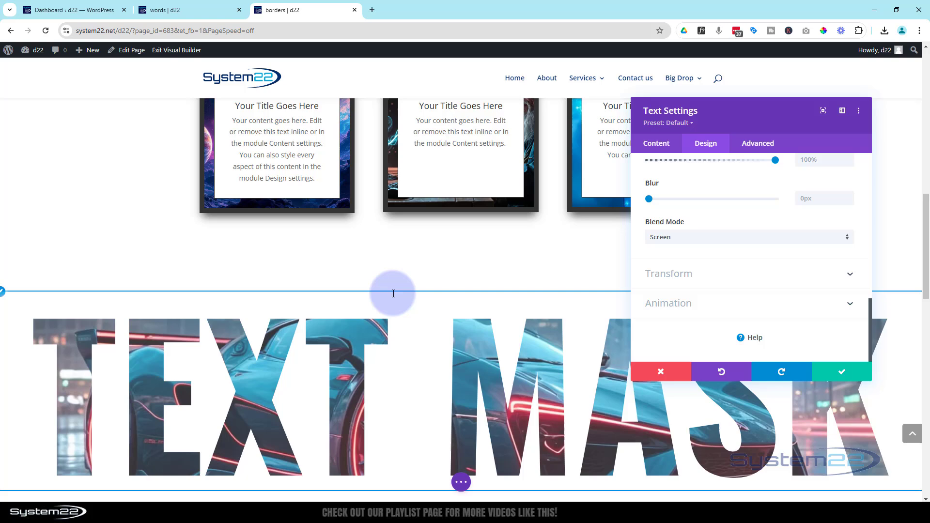
scroll(393, 293, down, 5)
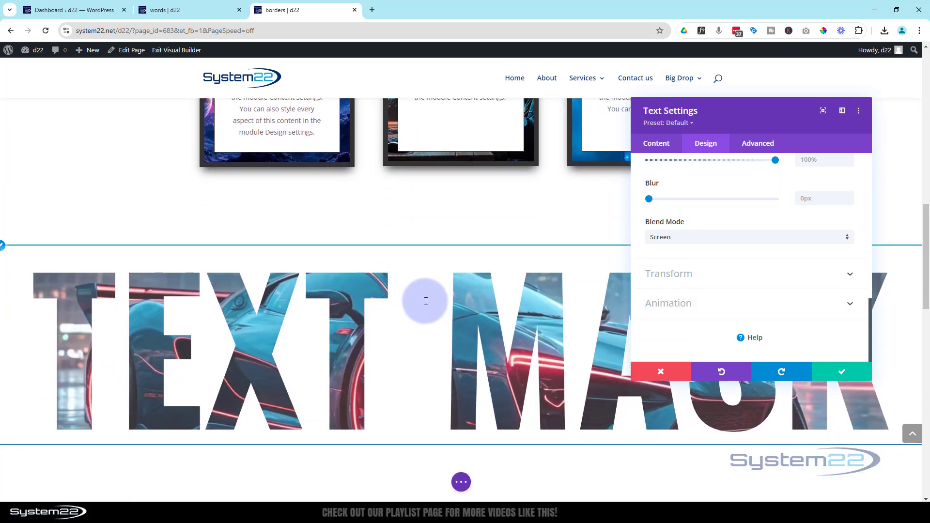
scroll(425, 301, down, 2)
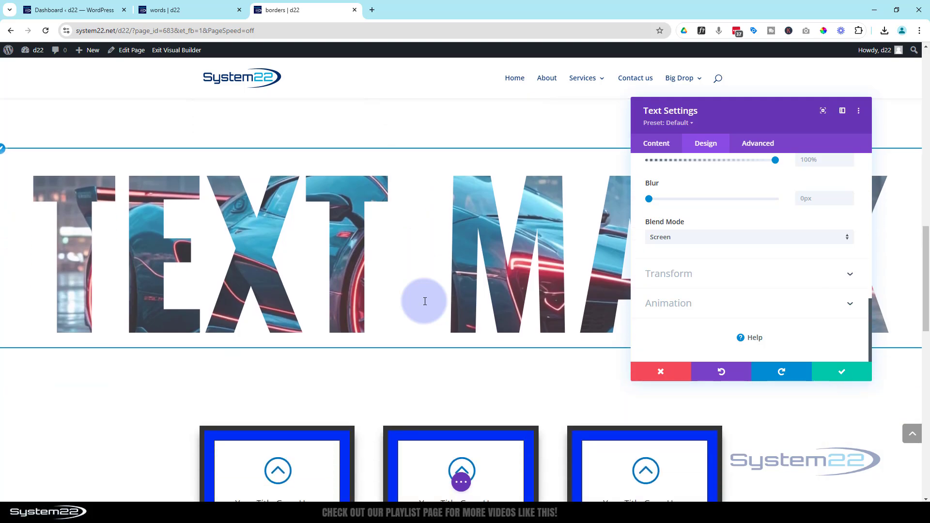
scroll(425, 302, down, 2)
scroll(425, 301, up, 4)
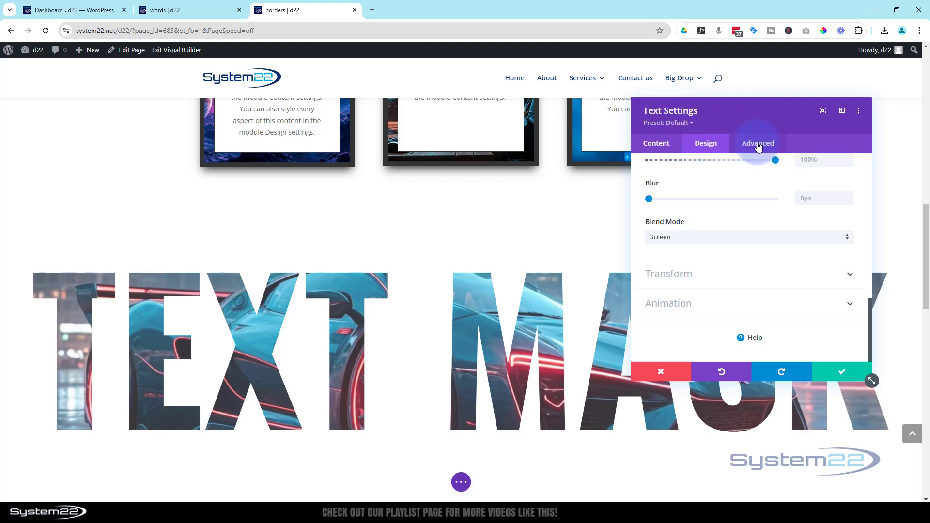
Turn on the Fading In and Out scroll effect in the heading's Advanced settings
click(758, 145)
scroll(736, 235, down, 2)
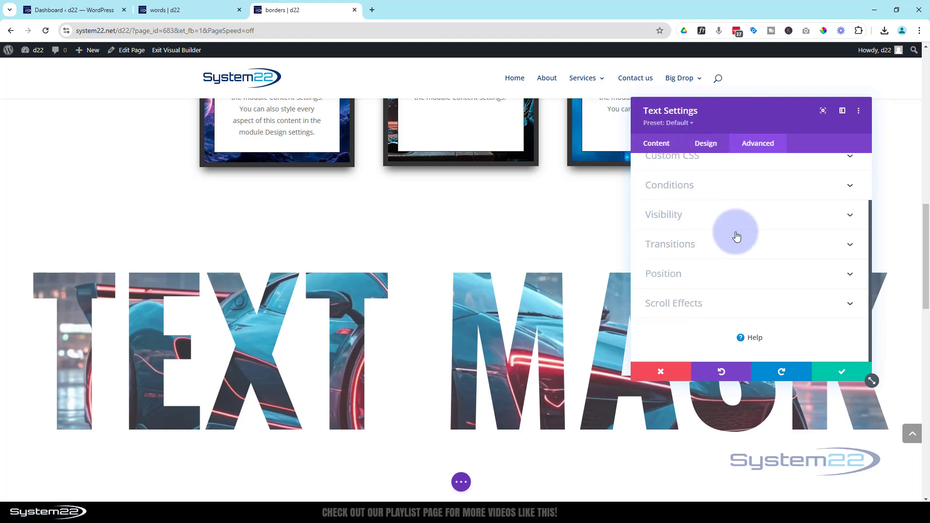
click(731, 303)
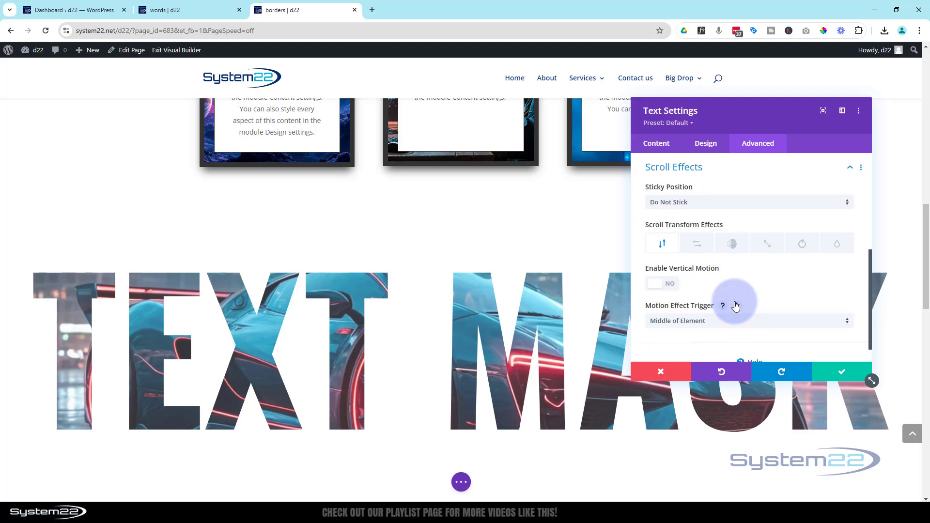
click(735, 245)
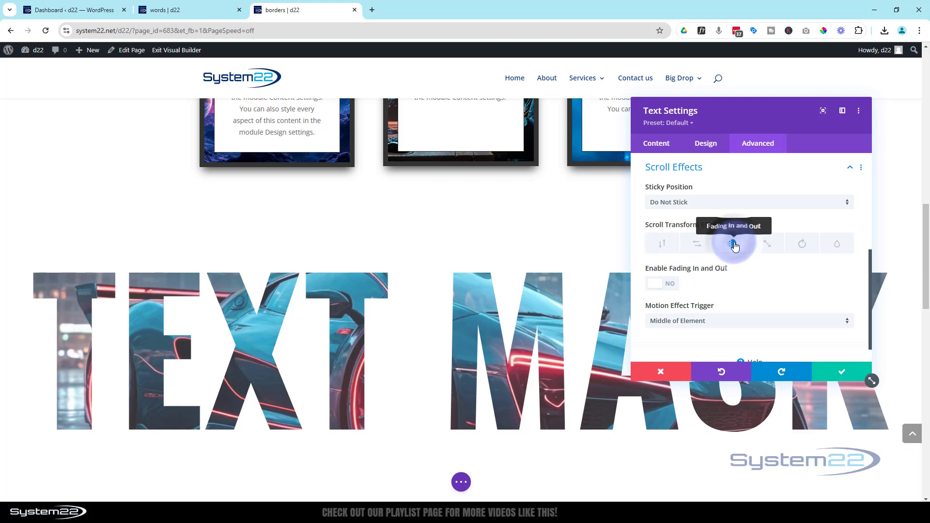
click(670, 286)
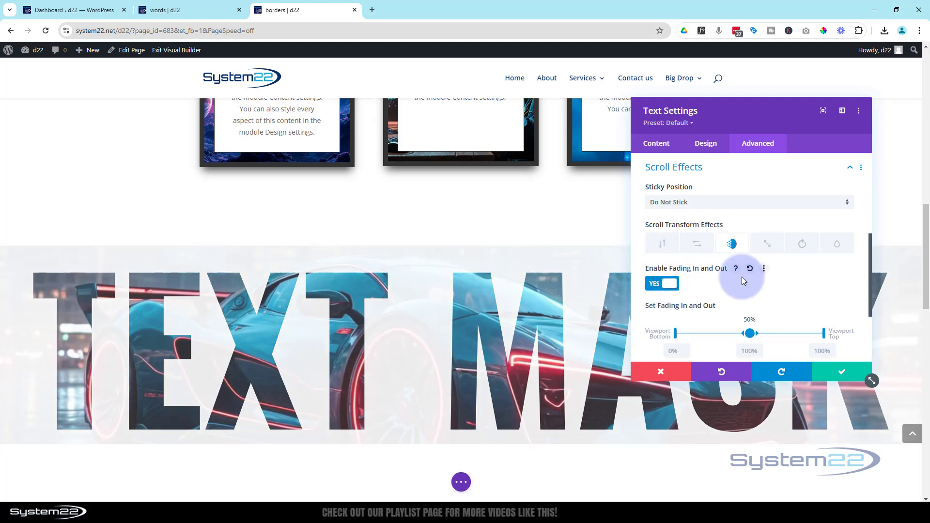
Check the fade's opacity range, which rises from 0% to 100%
scroll(742, 277, down, 1)
scroll(742, 277, down, 1)
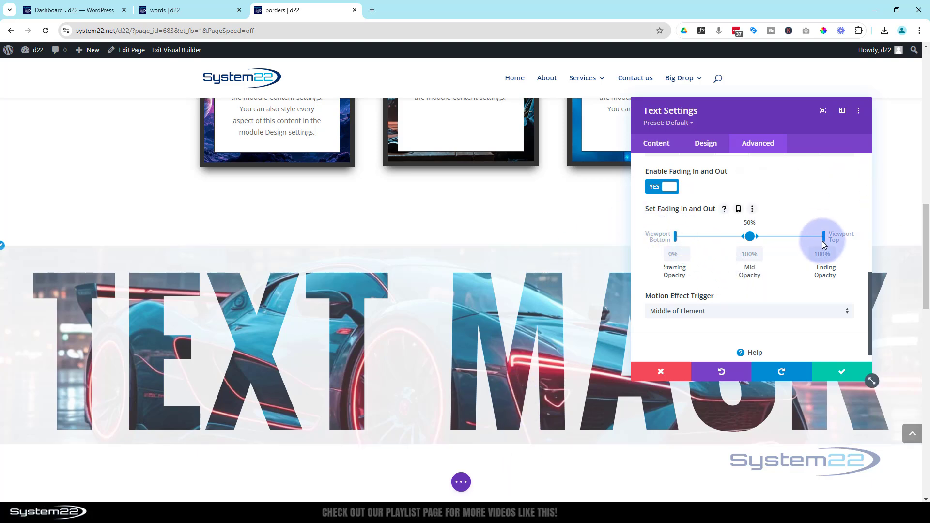
mouse_move(585, 83)
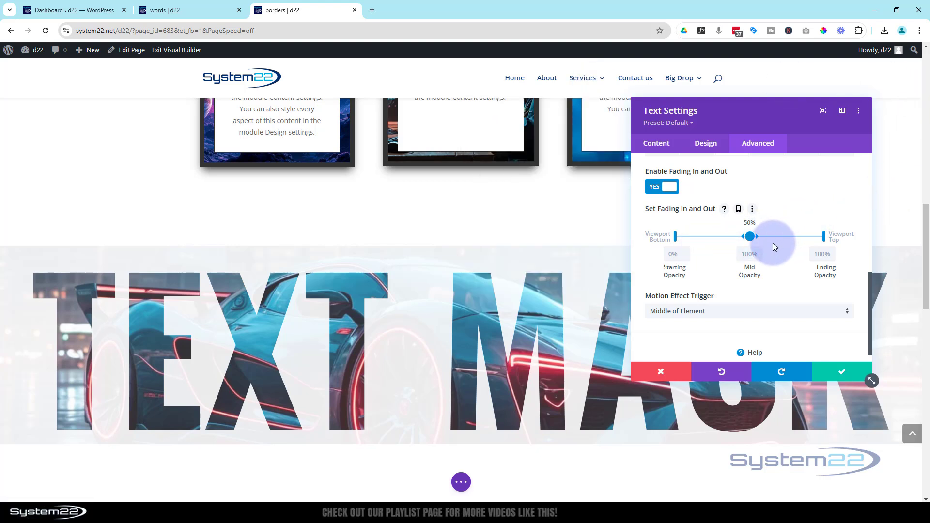
click(674, 257)
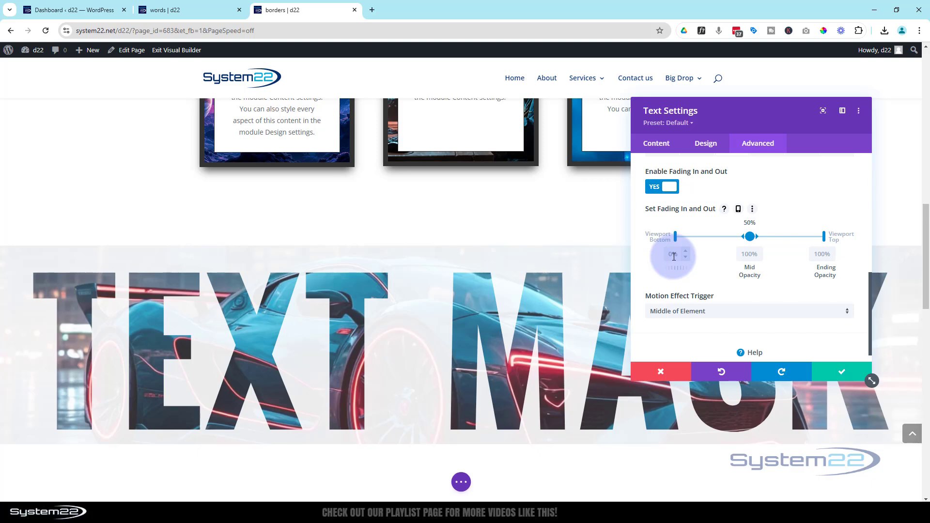
scroll(673, 261, up, 2)
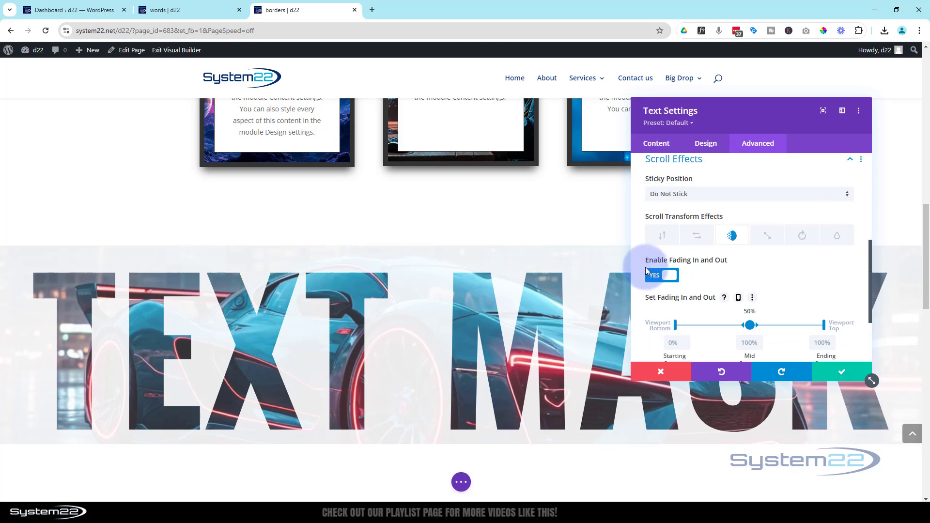
scroll(504, 307, up, 2)
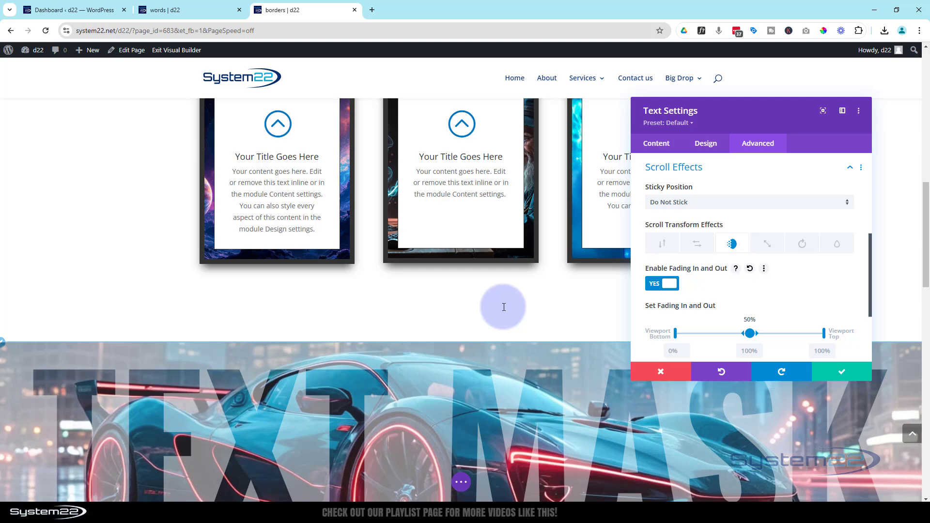
scroll(501, 311, down, 1)
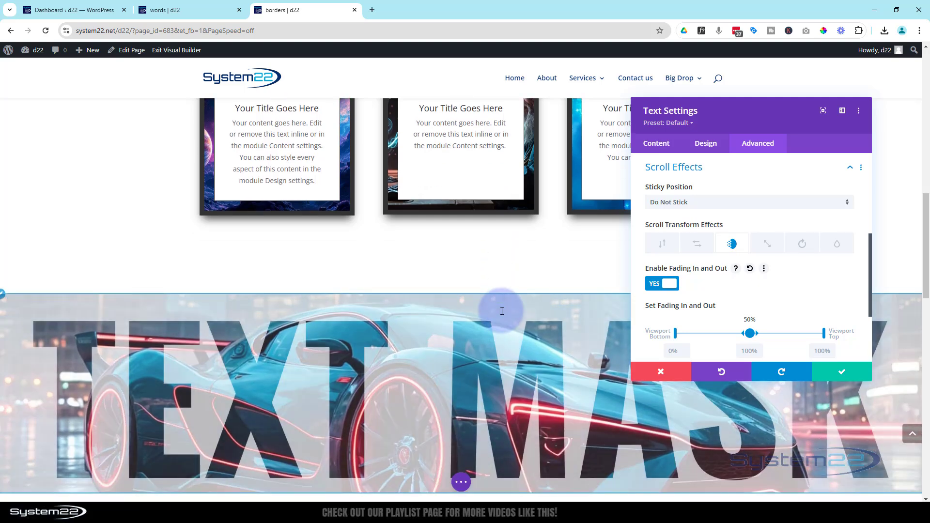
scroll(502, 311, up, 1)
scroll(502, 310, down, 1)
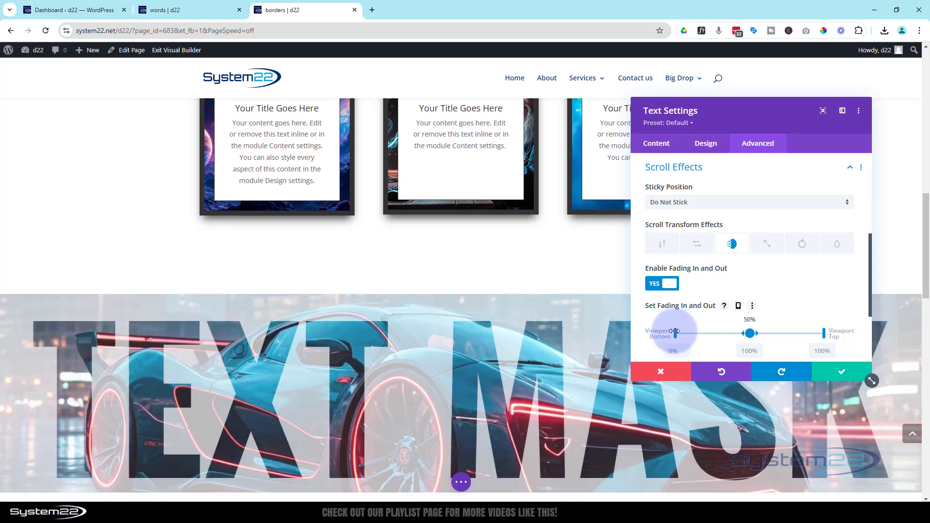
Move the Set Fading In and Out handles from 40%/50% to 50% and 60%
drag(676, 332, 712, 329)
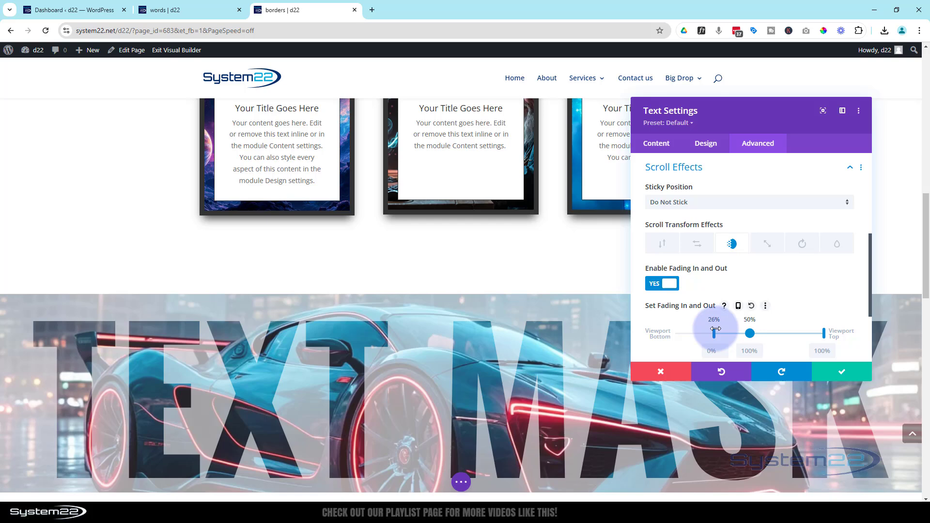
drag(715, 329, 733, 327)
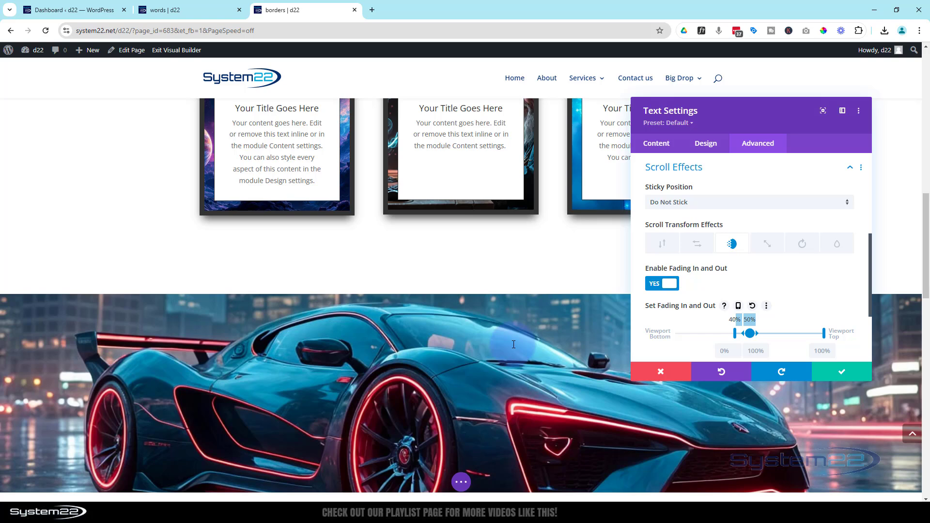
scroll(513, 344, down, 2)
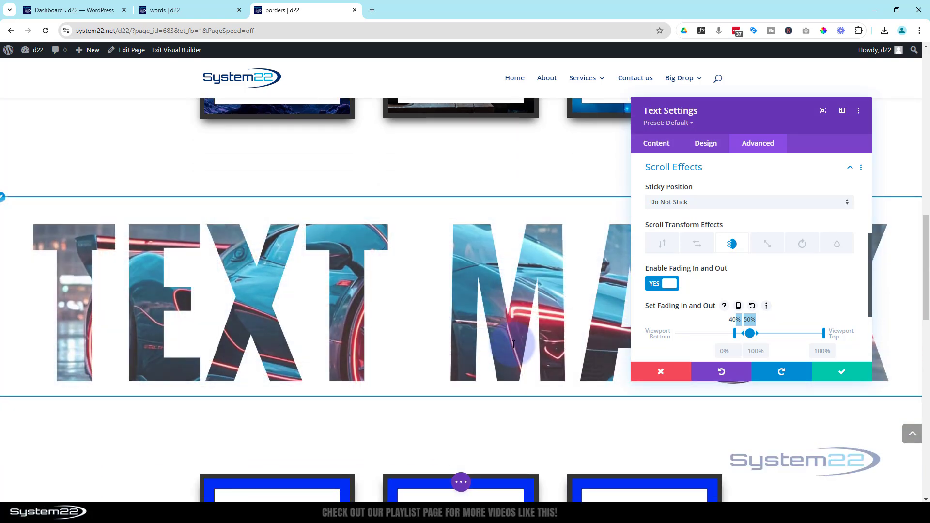
scroll(514, 344, down, 1)
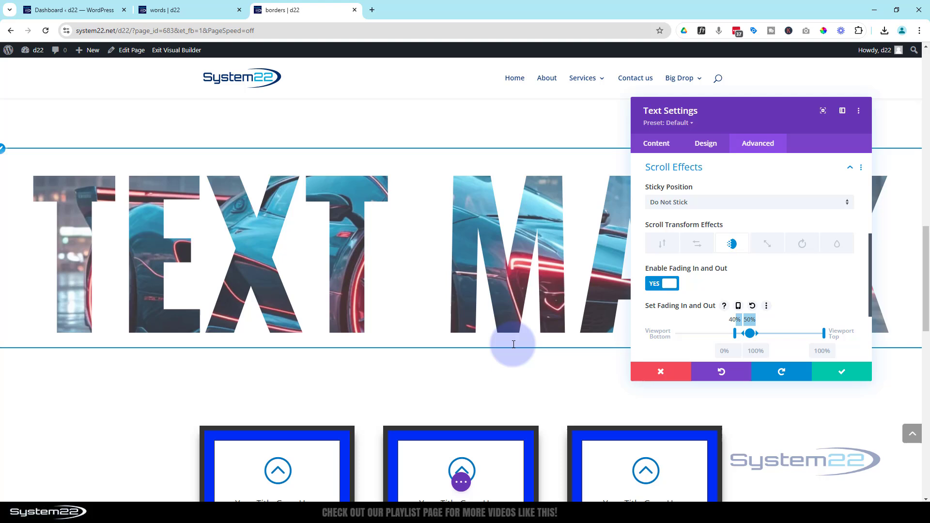
scroll(514, 344, down, 1)
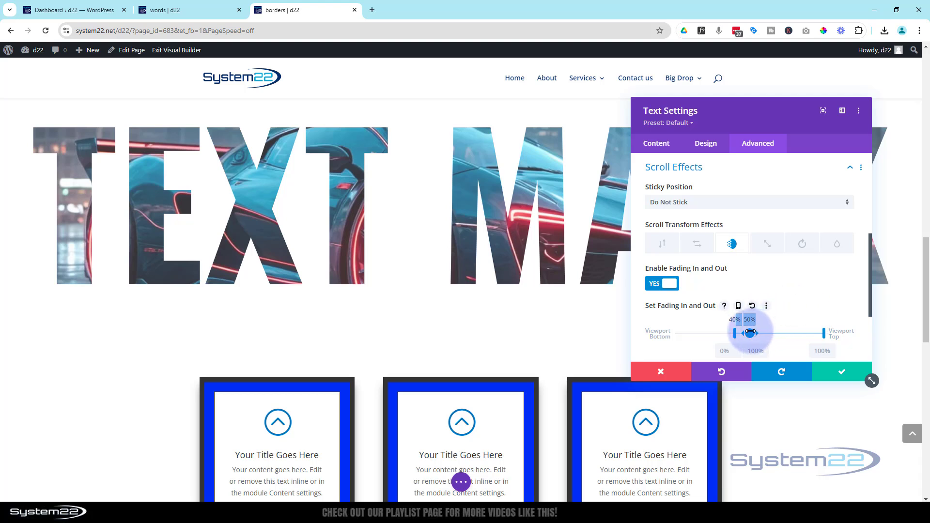
drag(754, 334, 756, 333)
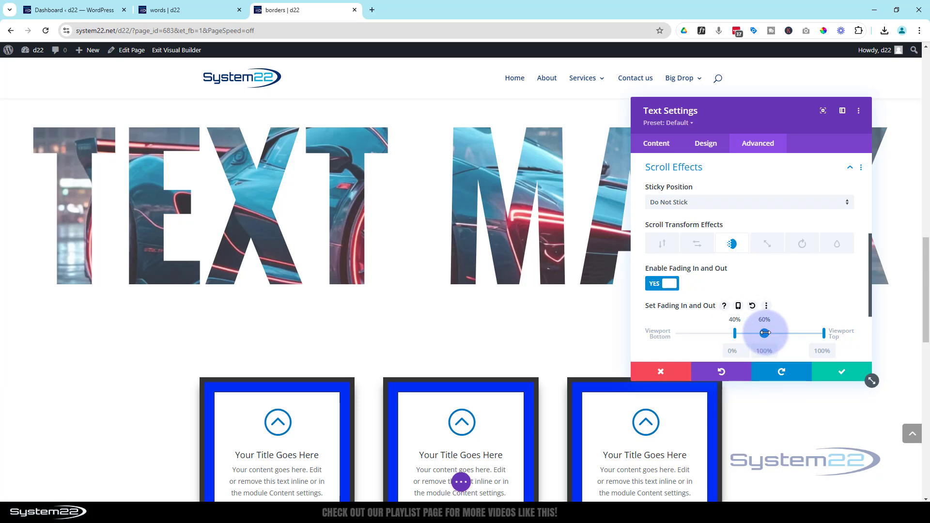
drag(736, 332, 750, 333)
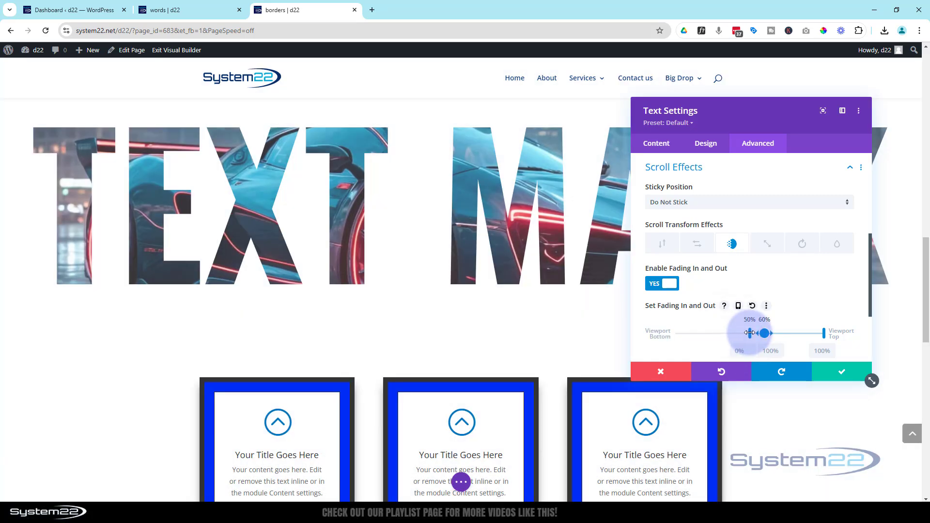
scroll(596, 308, up, 3)
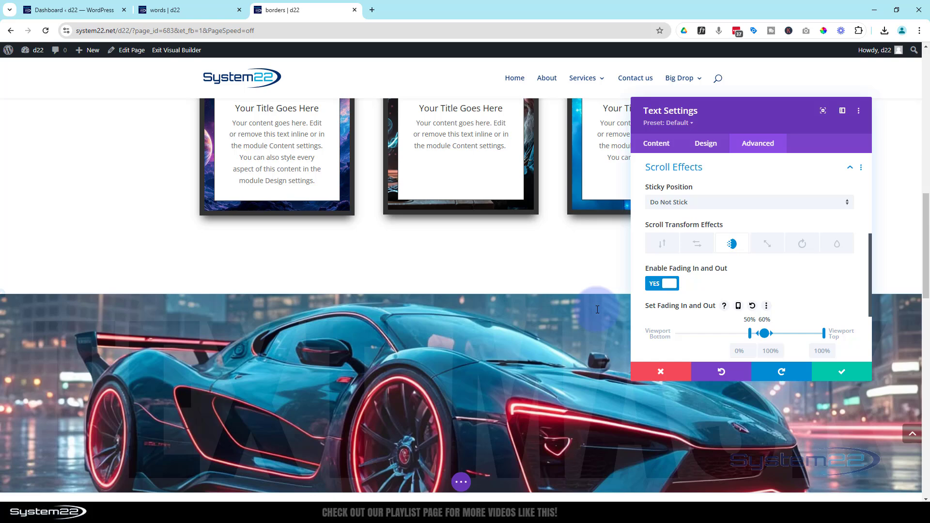
scroll(597, 309, up, 1)
scroll(597, 309, down, 1)
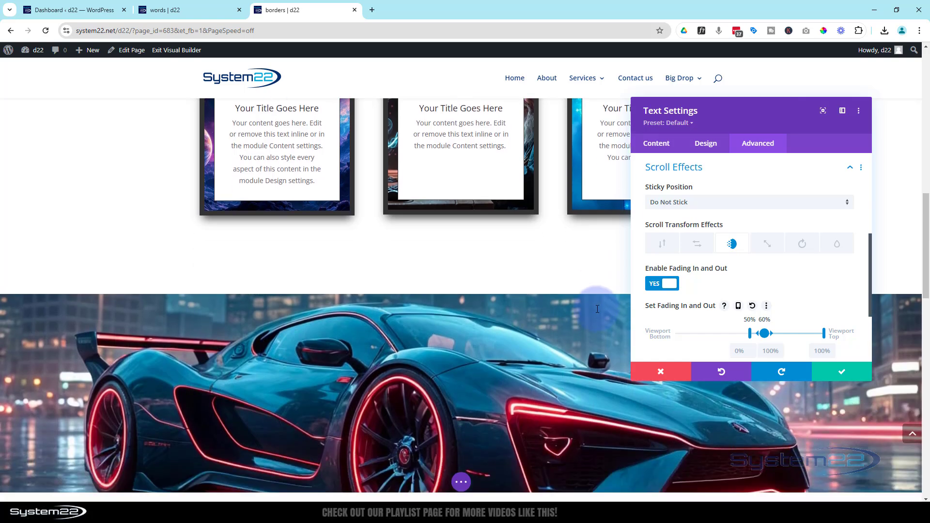
scroll(597, 306, down, 5)
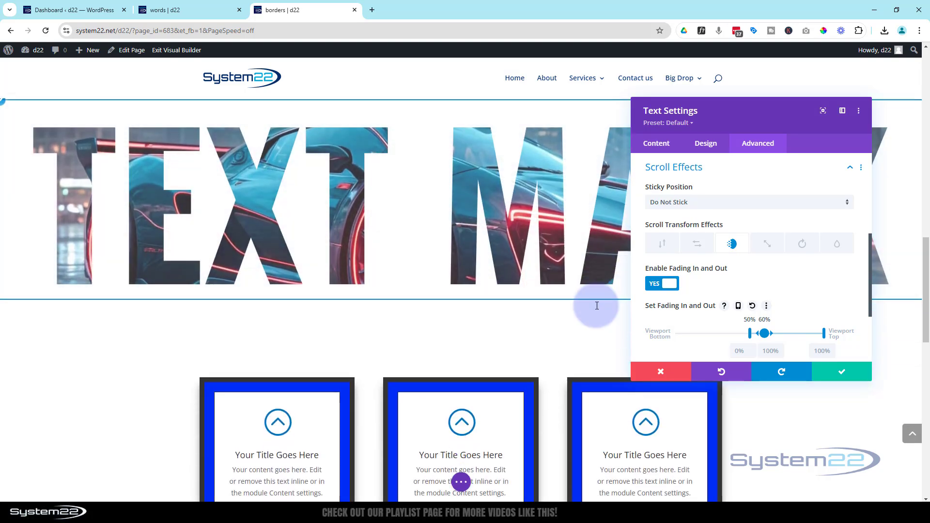
scroll(597, 305, up, 2)
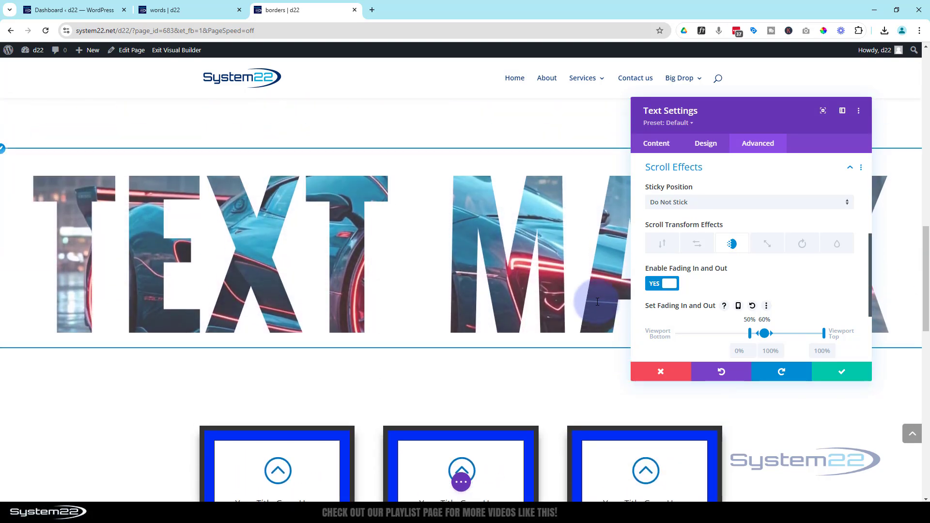
scroll(597, 302, down, 1)
scroll(597, 302, up, 4)
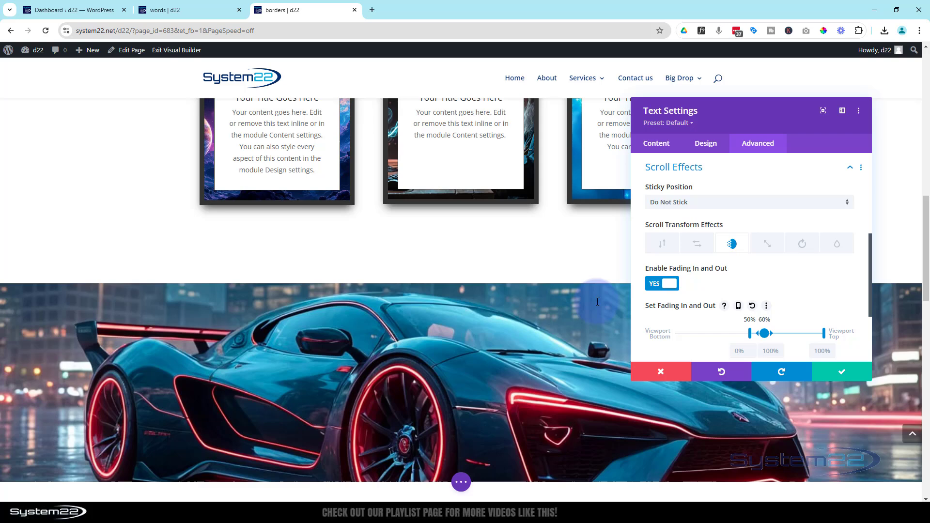
scroll(597, 302, down, 1)
scroll(597, 302, down, 3)
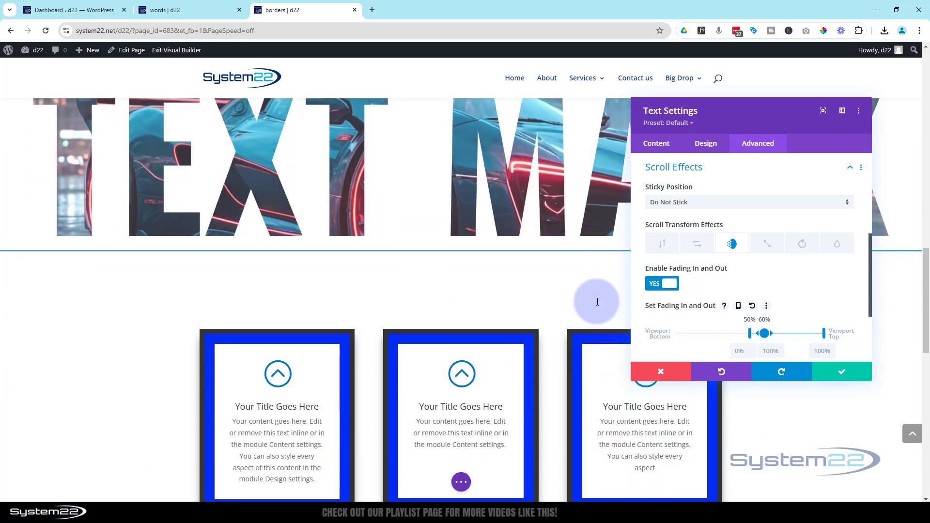
scroll(598, 302, up, 3)
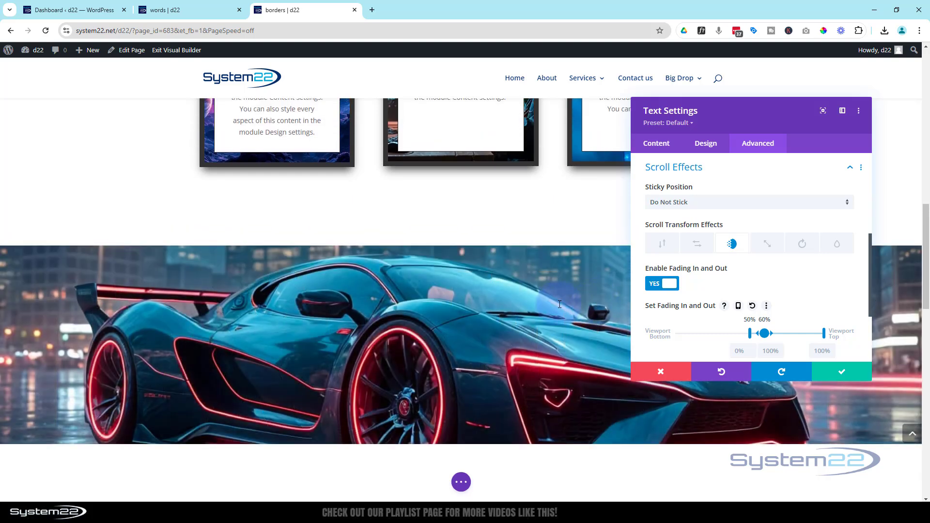
scroll(452, 332, down, 3)
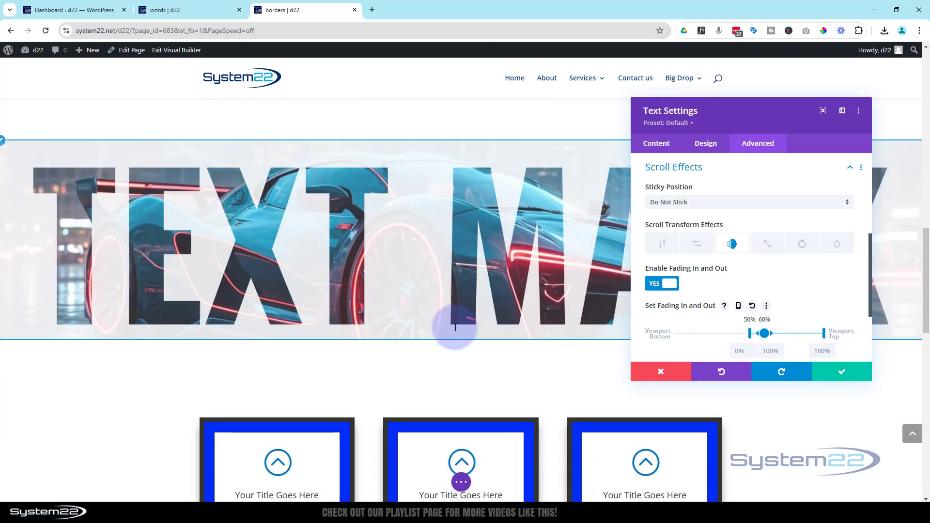
scroll(455, 327, up, 3)
scroll(455, 327, down, 2)
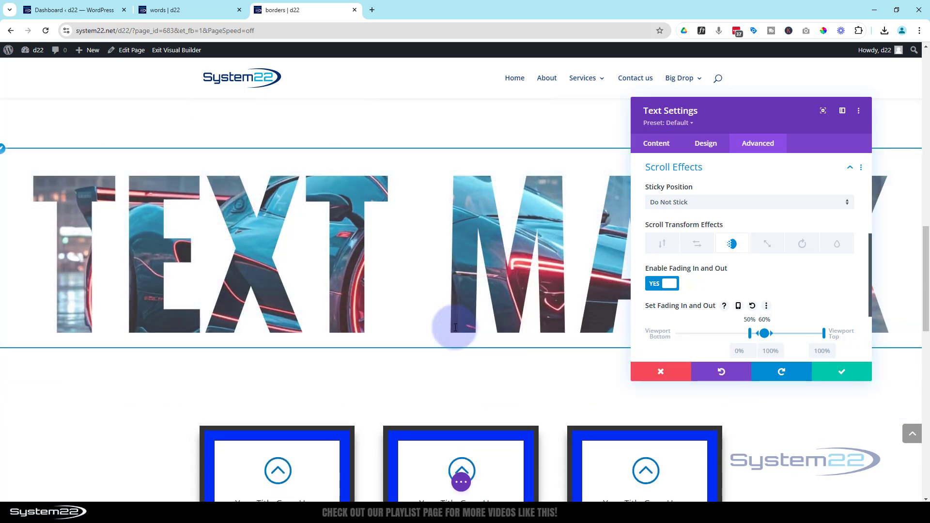
scroll(456, 327, down, 1)
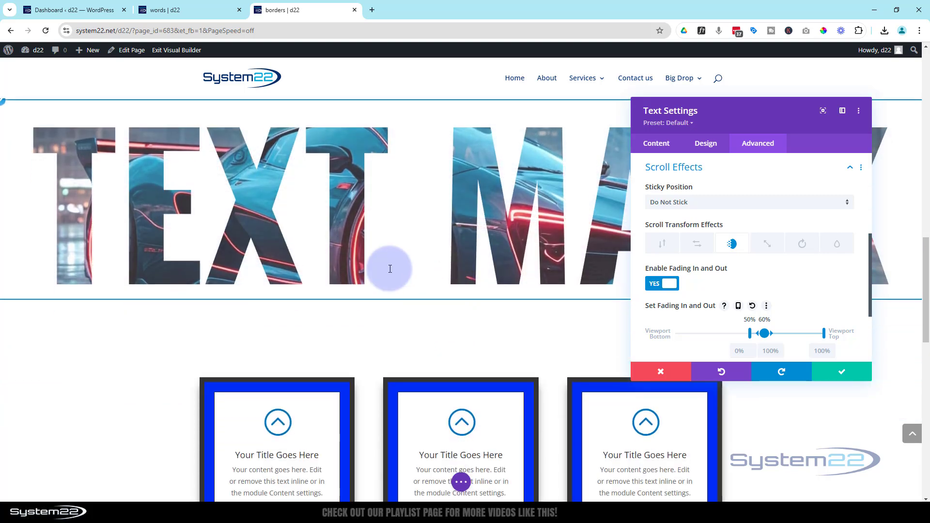
scroll(460, 255, up, 2)
scroll(464, 252, up, 2)
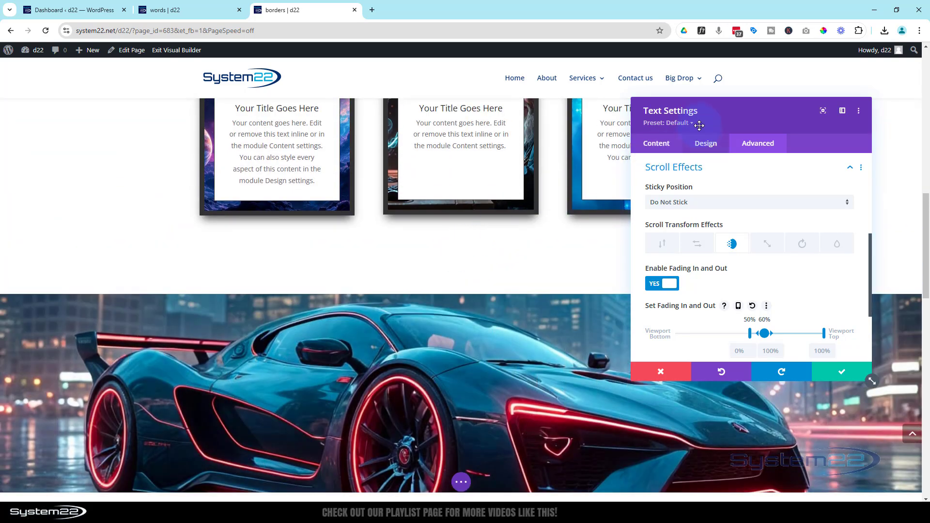
Under Design > Heading Text, select H2 and enable per-device values for Heading 2 Text Size
click(706, 144)
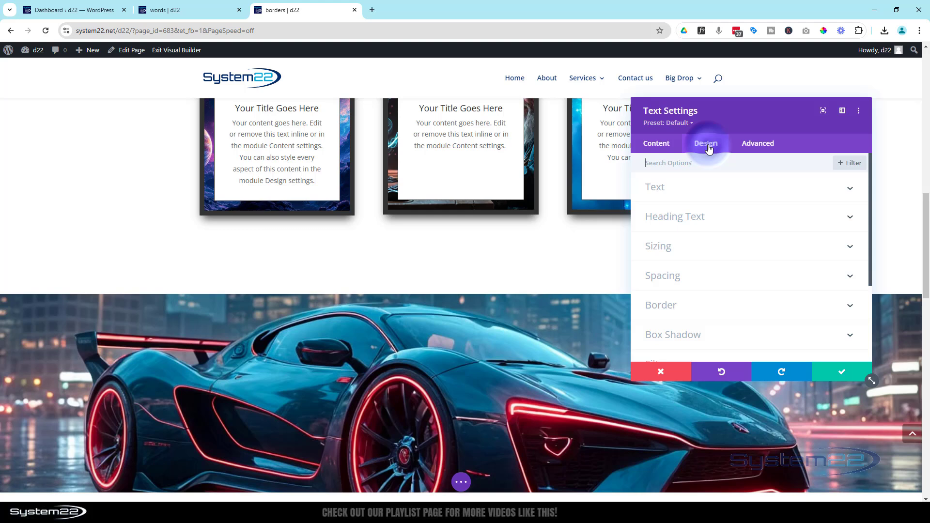
click(719, 217)
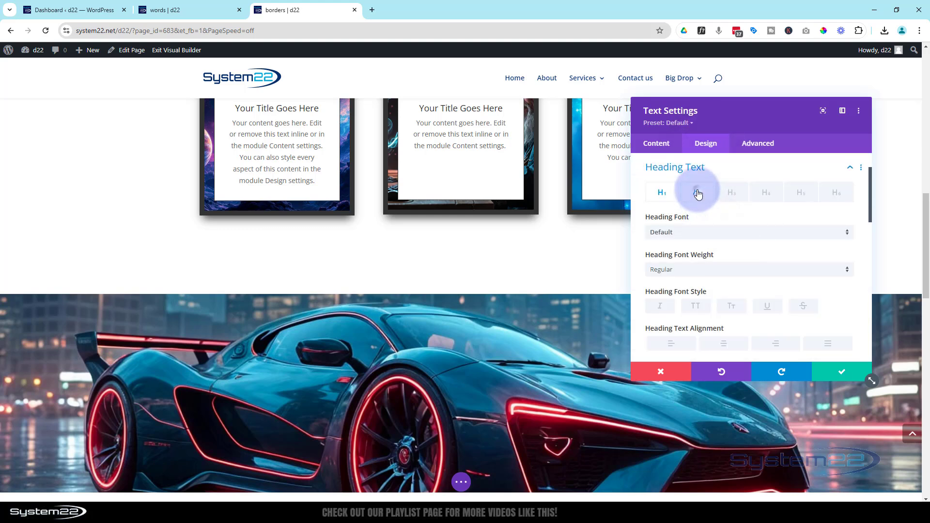
click(697, 193)
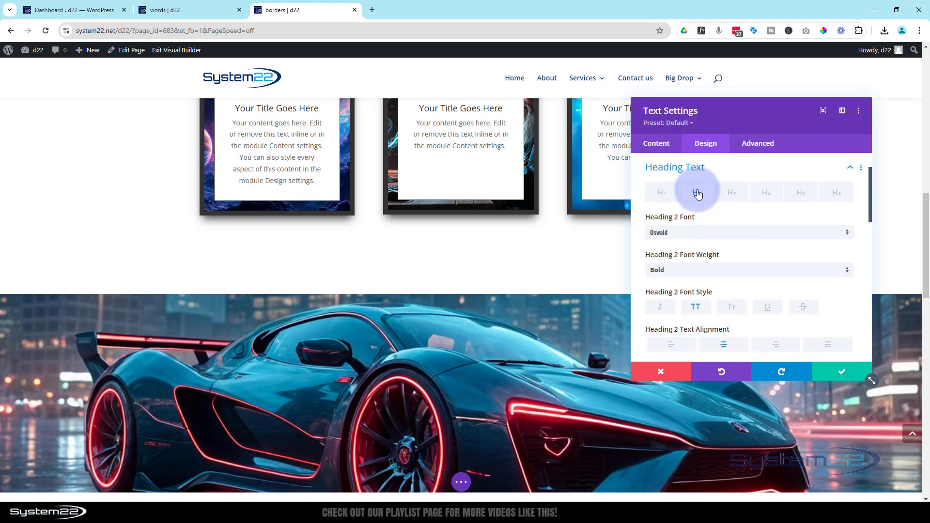
scroll(567, 240, down, 2)
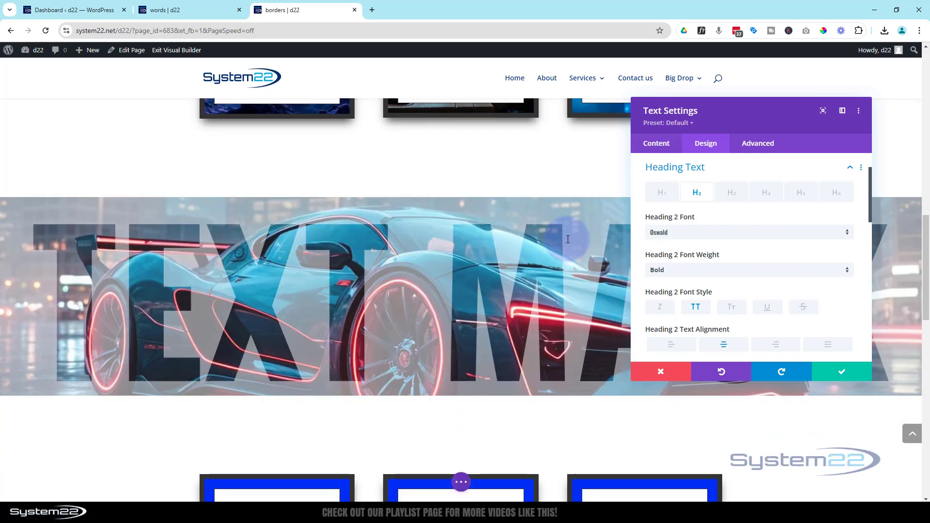
scroll(568, 239, down, 2)
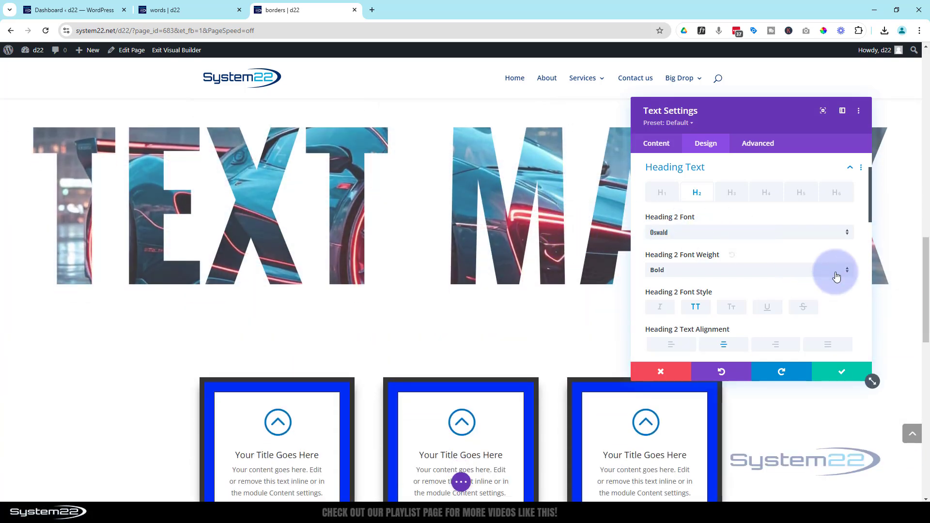
scroll(770, 257, down, 5)
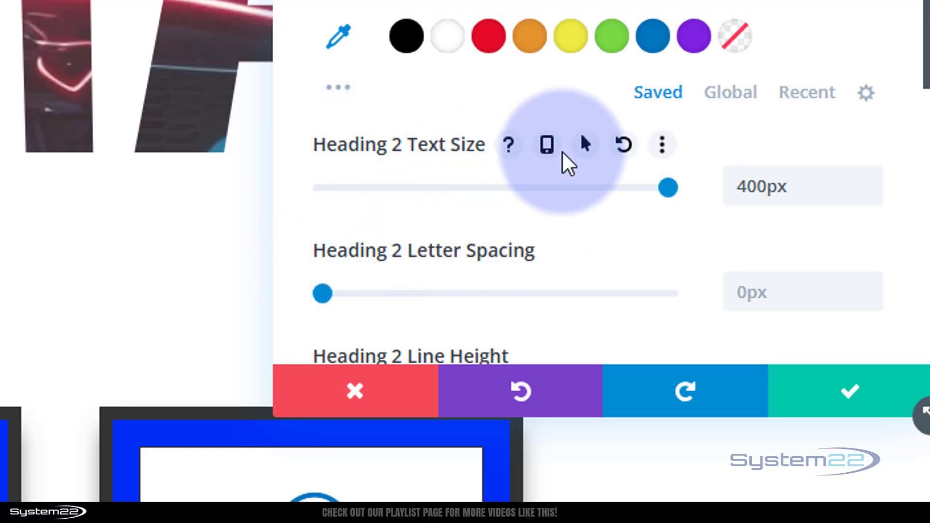
click(547, 146)
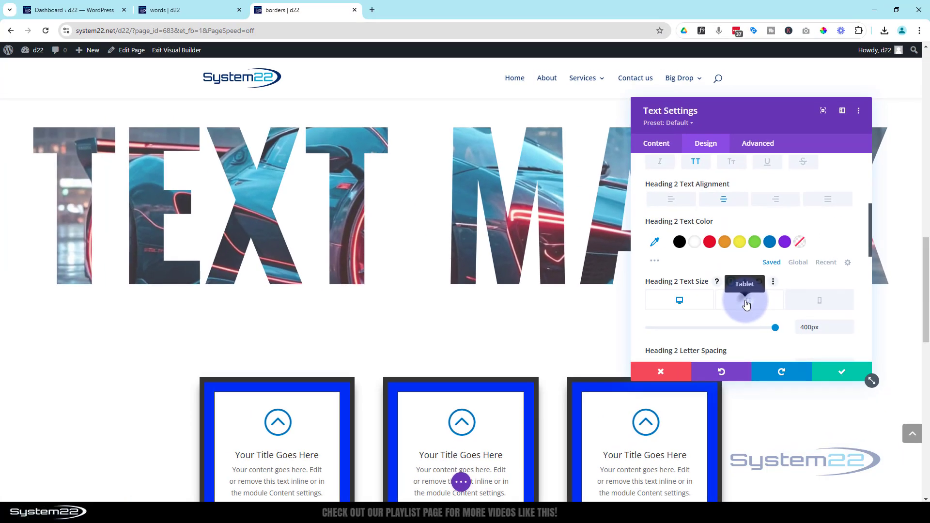
Set the tablet Heading 2 Text Size to 300px instead of 400px
click(746, 303)
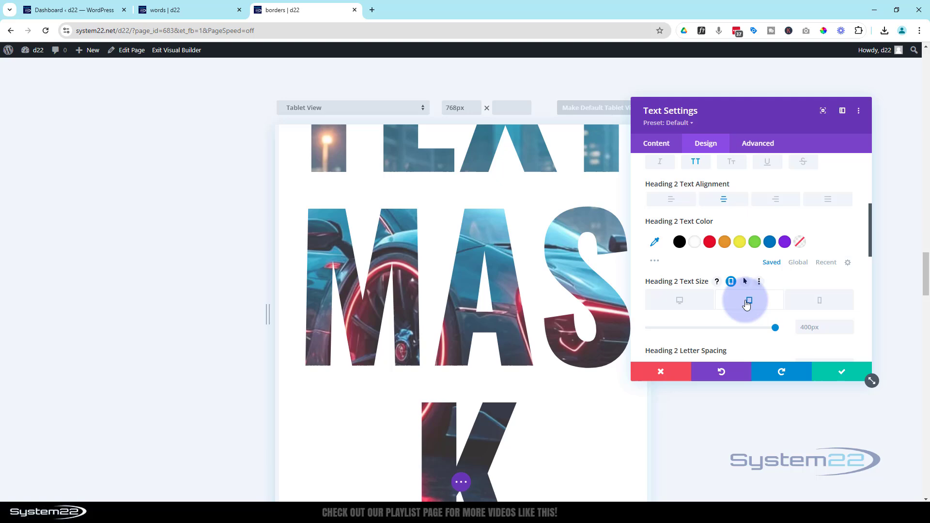
click(562, 300)
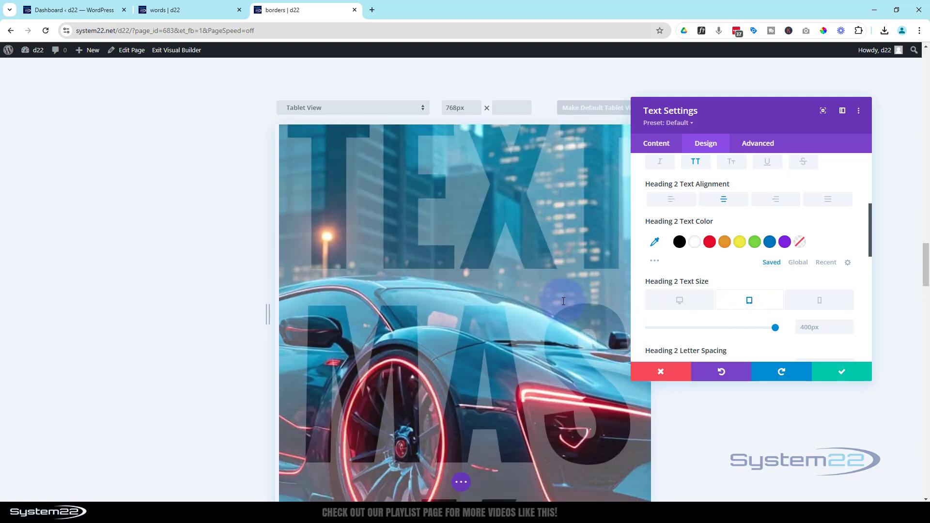
scroll(564, 301, down, 1)
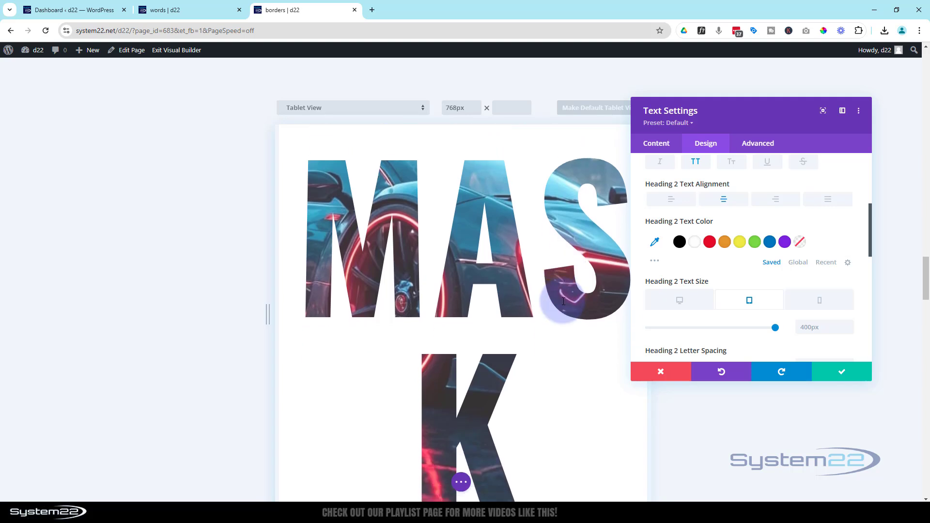
click(800, 325)
click(831, 320)
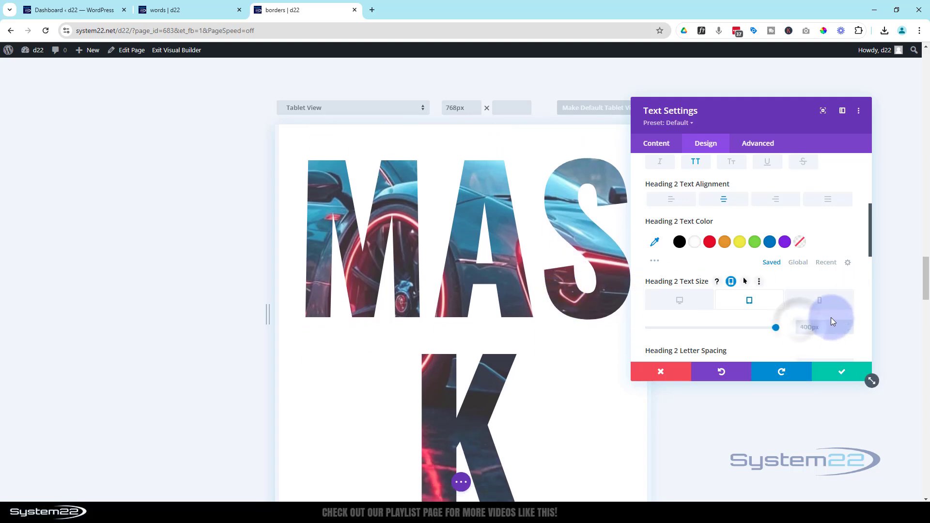
text(300)
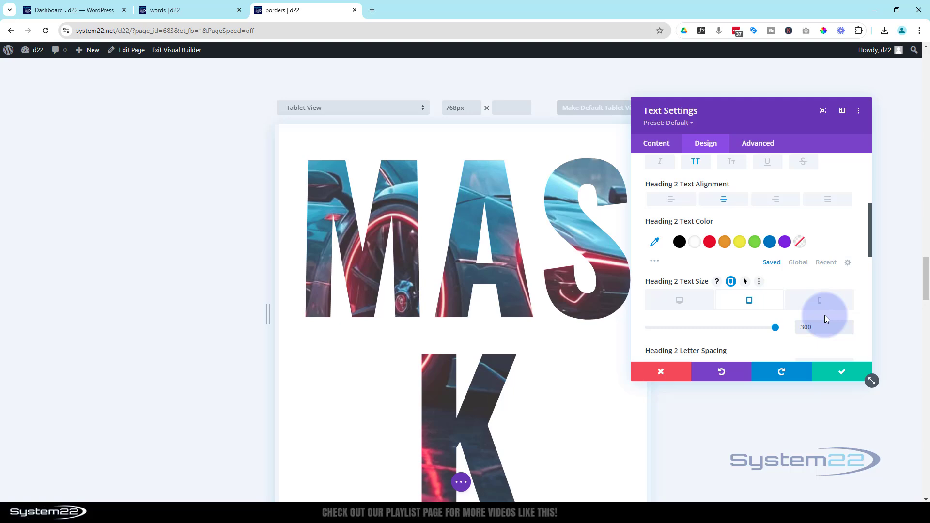
key(Return)
Review the 768px tablet preview, where TEXT and MASK wrap onto two lines
click(554, 281)
scroll(554, 281, up, 3)
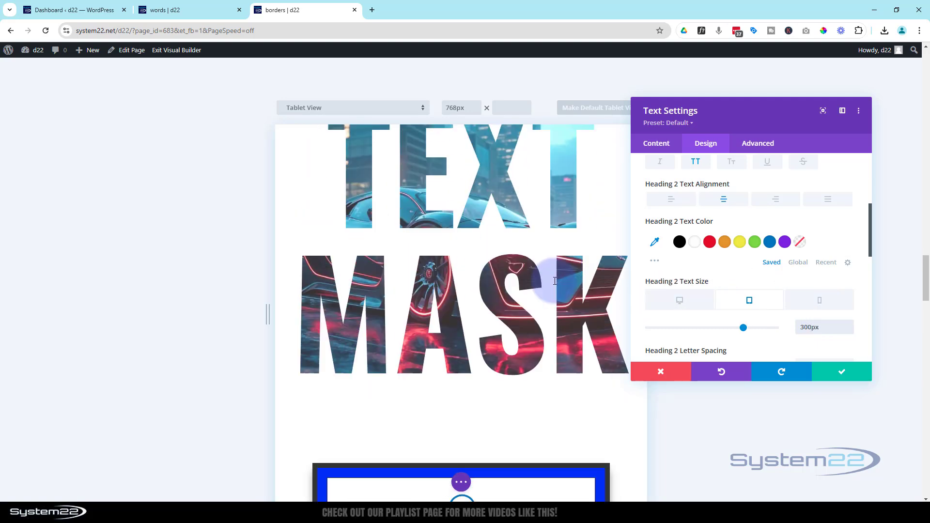
scroll(555, 281, down, 10)
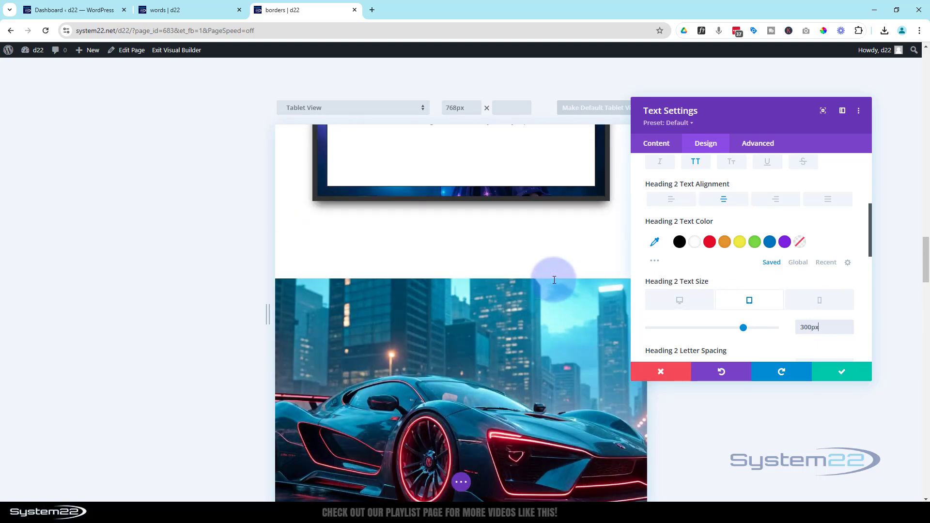
scroll(554, 280, down, 3)
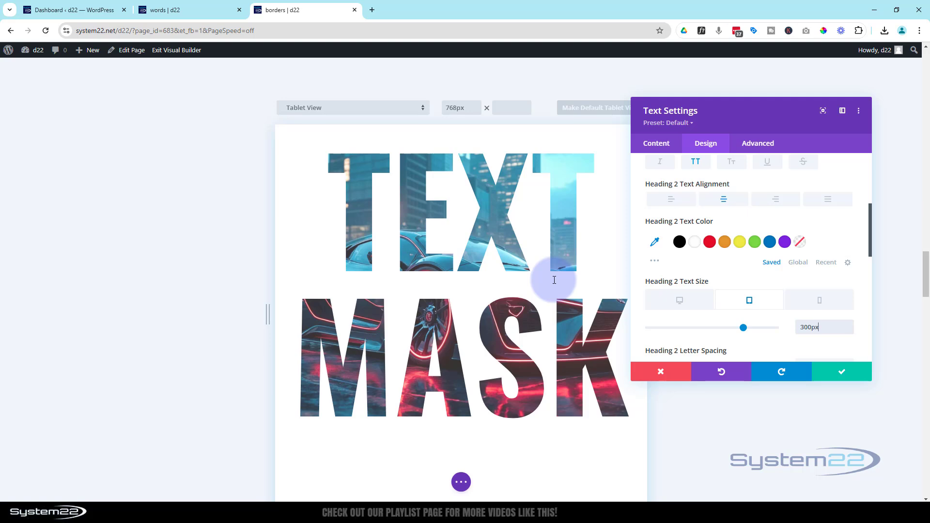
scroll(555, 280, down, 3)
scroll(554, 280, up, 5)
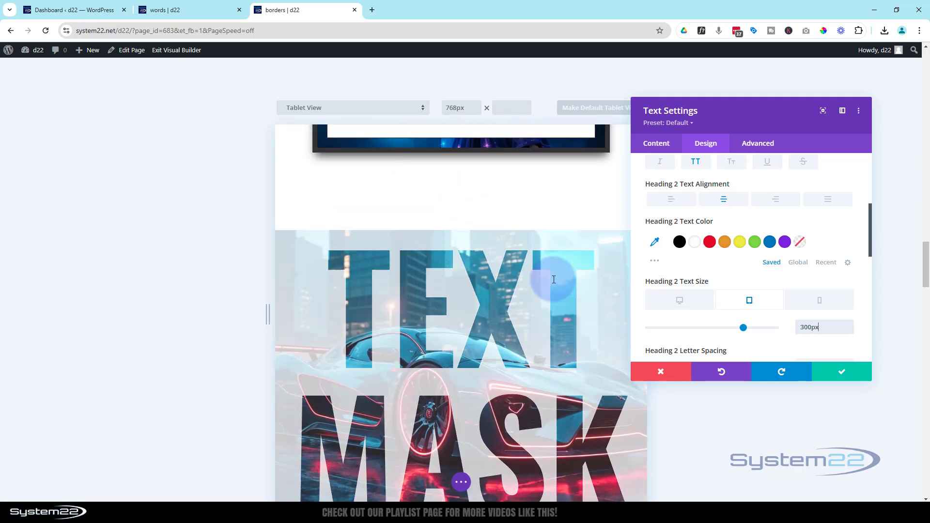
scroll(552, 278, down, 2)
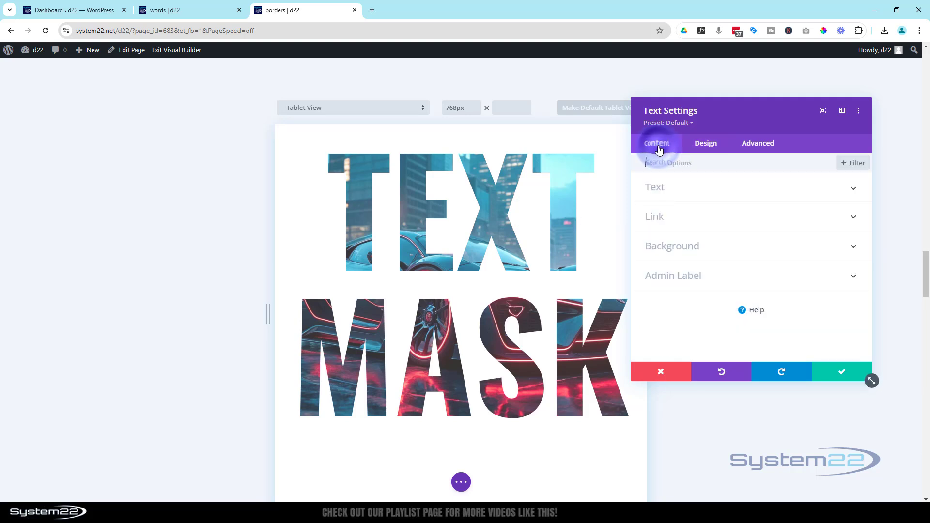
click(687, 213)
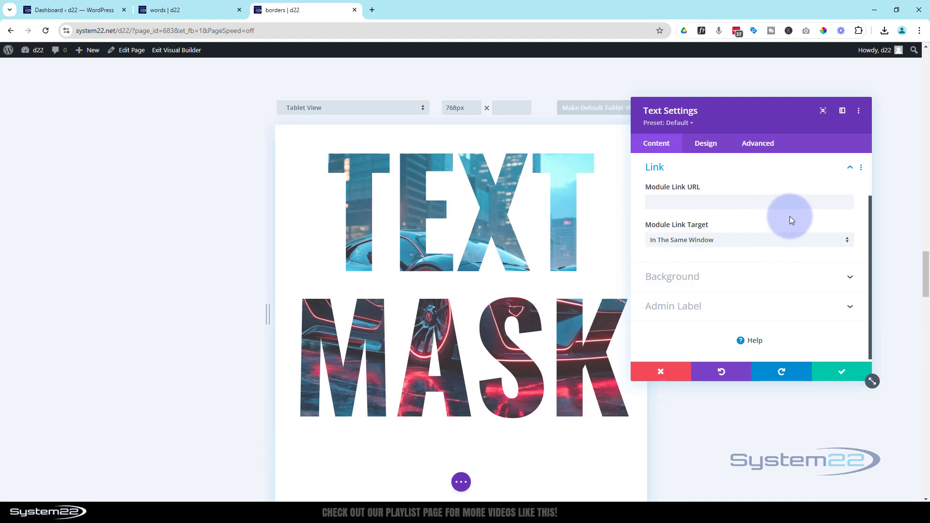
Show the per-device options in Design > Heading Text and choose the phone size
click(712, 144)
click(741, 213)
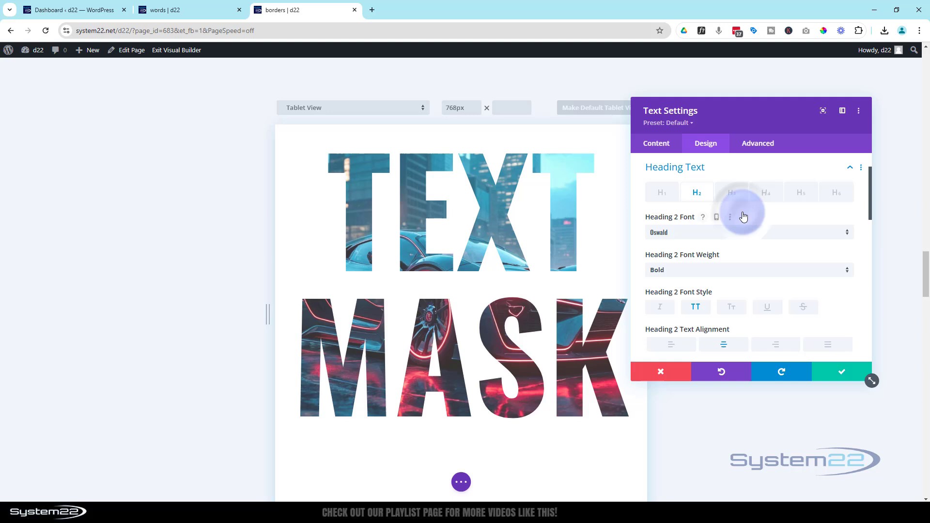
scroll(753, 243, down, 5)
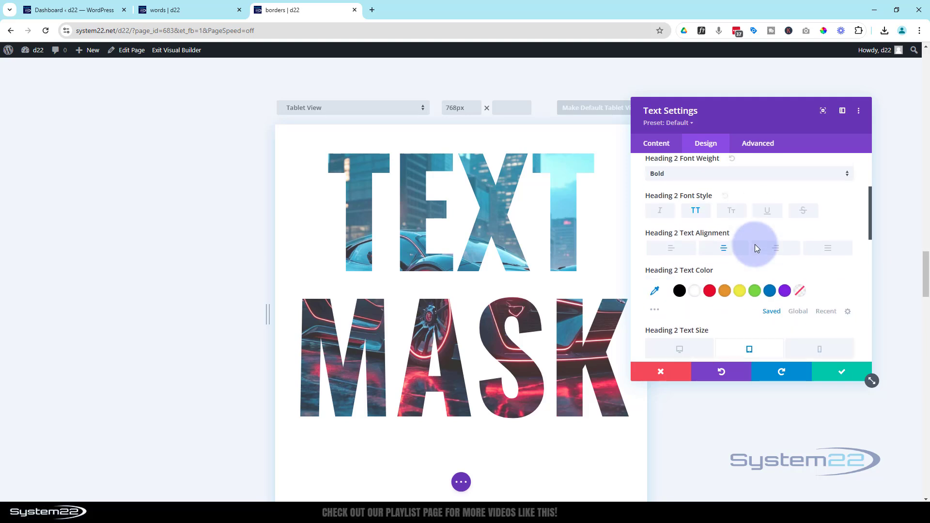
click(754, 244)
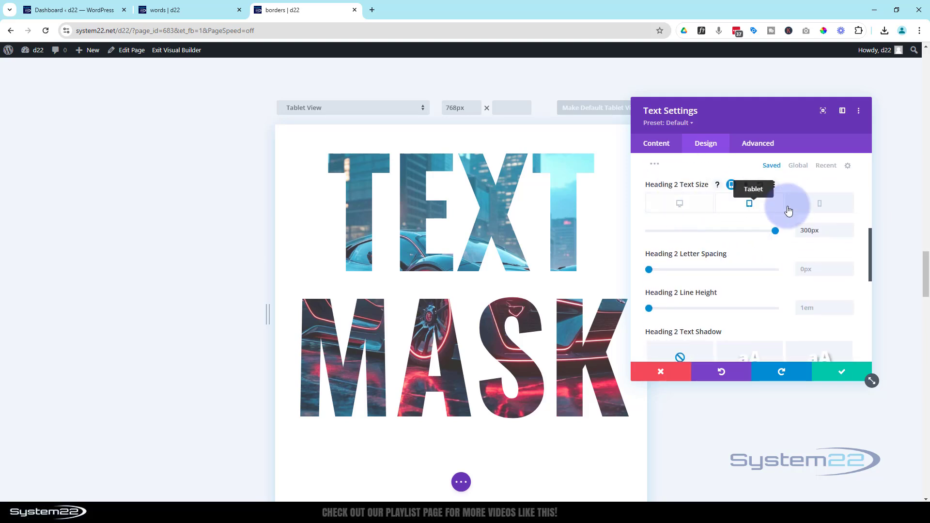
click(819, 205)
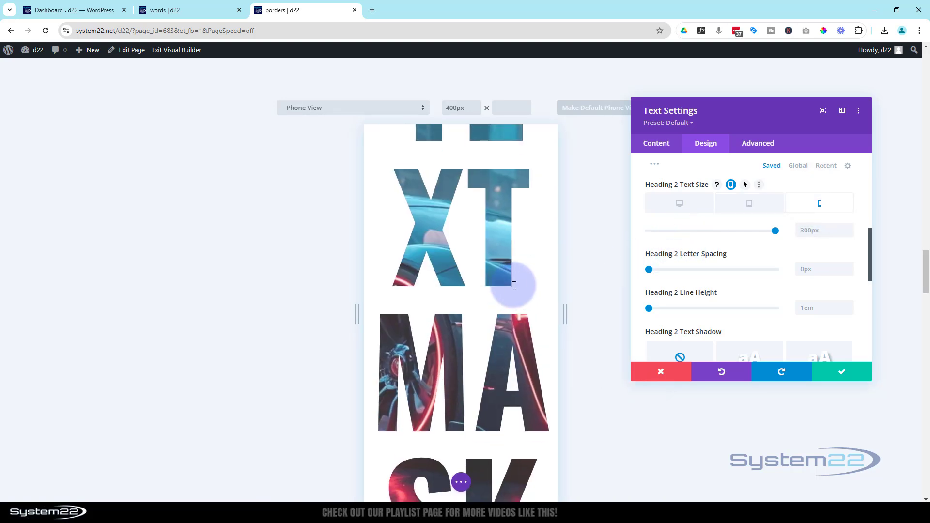
Set the phone Heading 2 Text Size to 150px and check the phone preview
scroll(514, 285, up, 5)
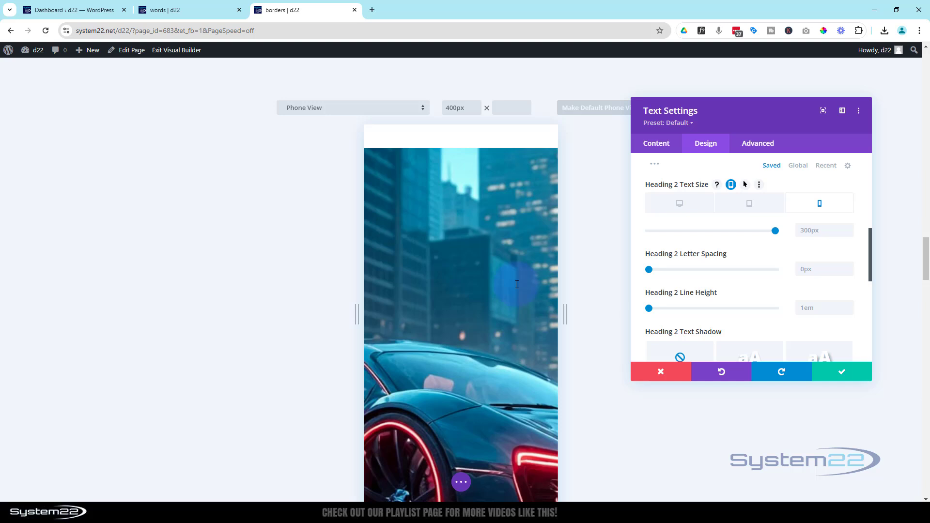
scroll(516, 285, down, 5)
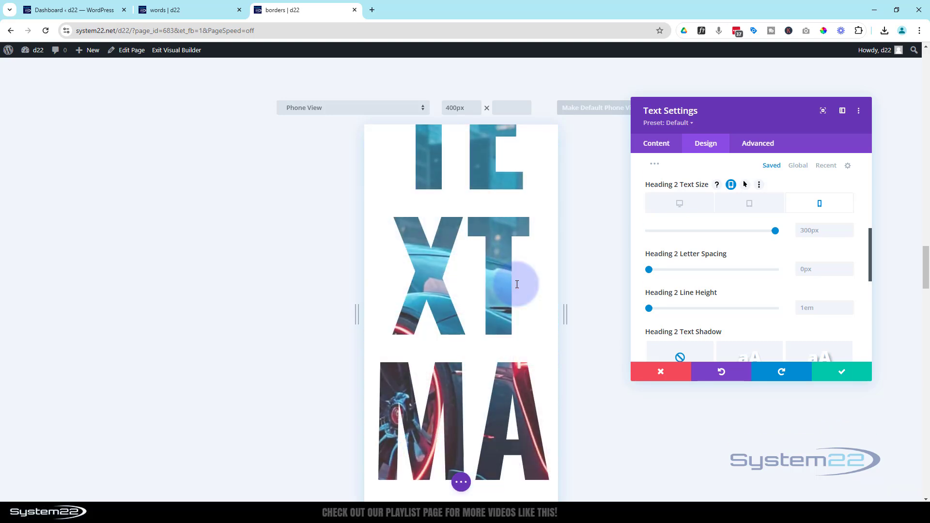
scroll(517, 284, down, 3)
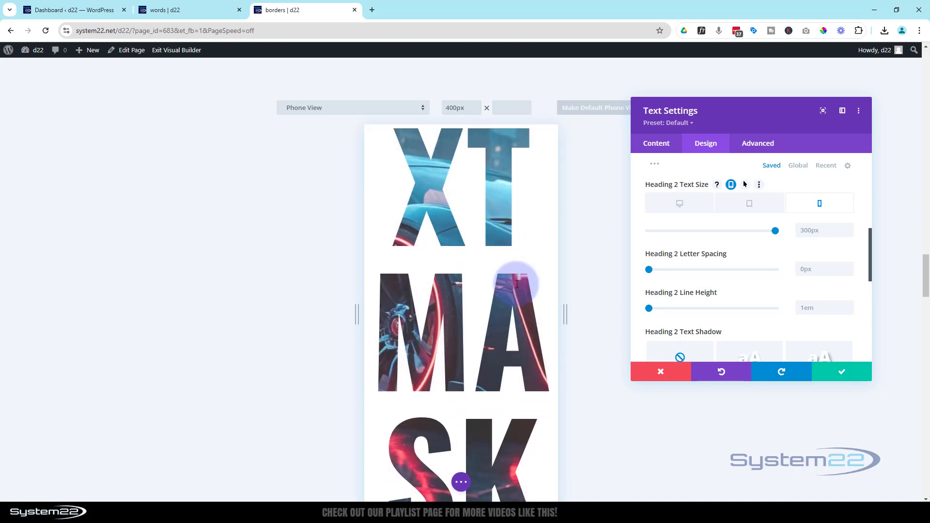
click(810, 230)
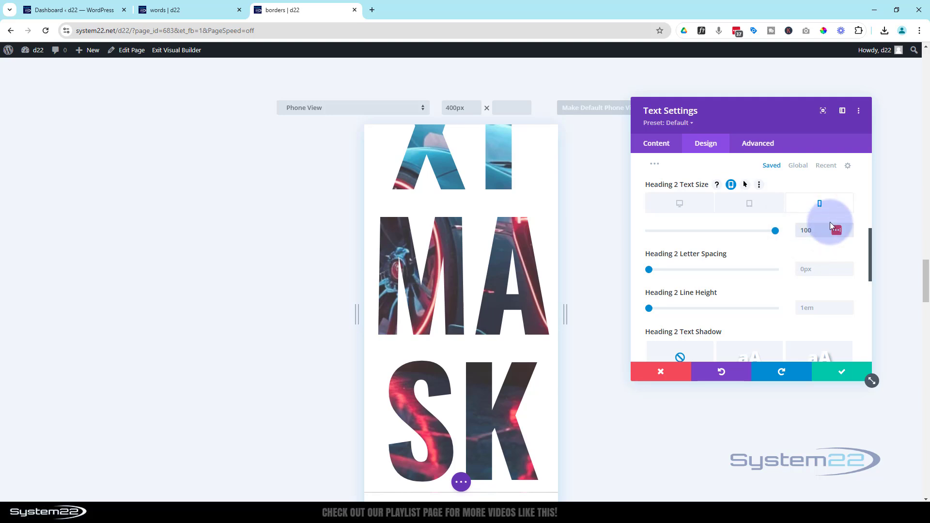
scroll(480, 323, up, 5)
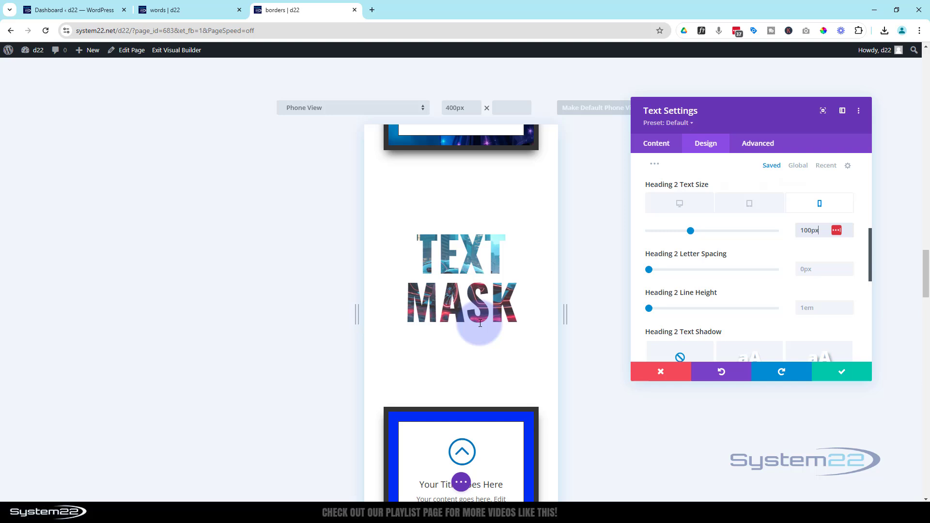
scroll(480, 324, up, 1)
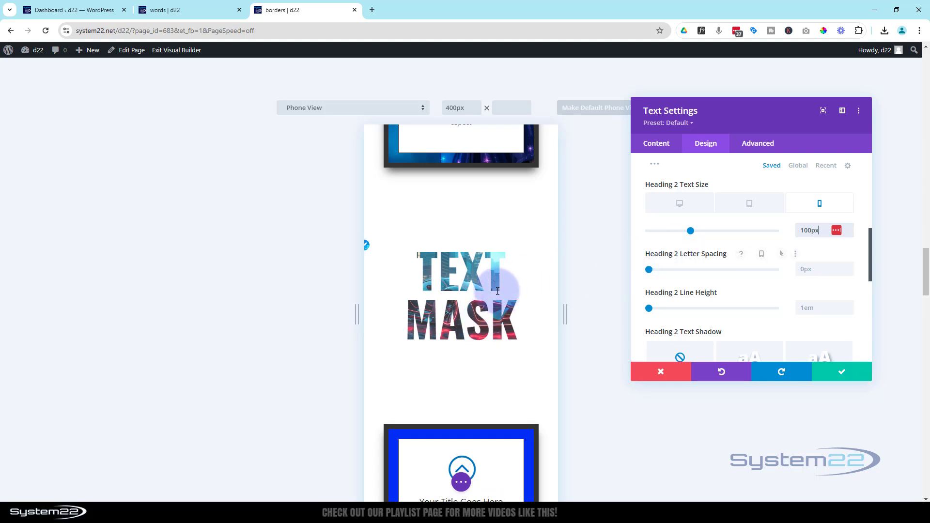
click(810, 230)
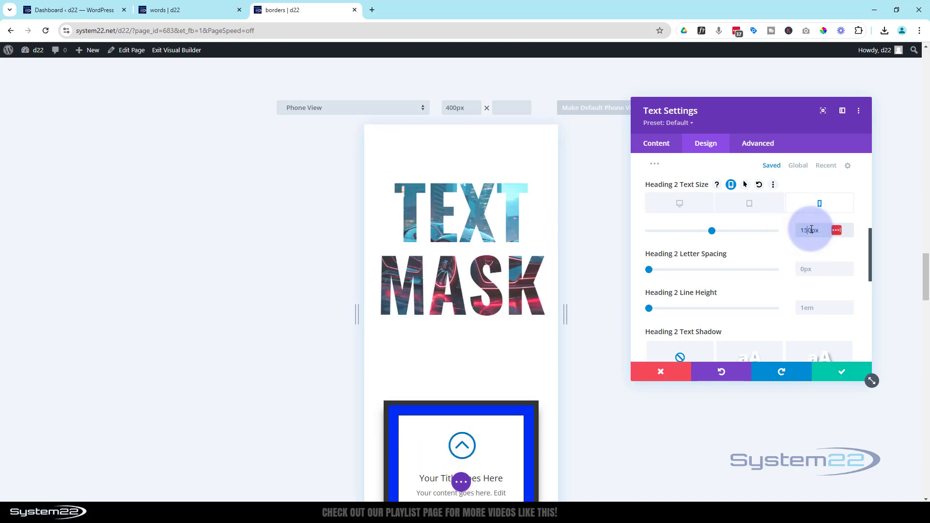
drag(499, 301, 492, 290)
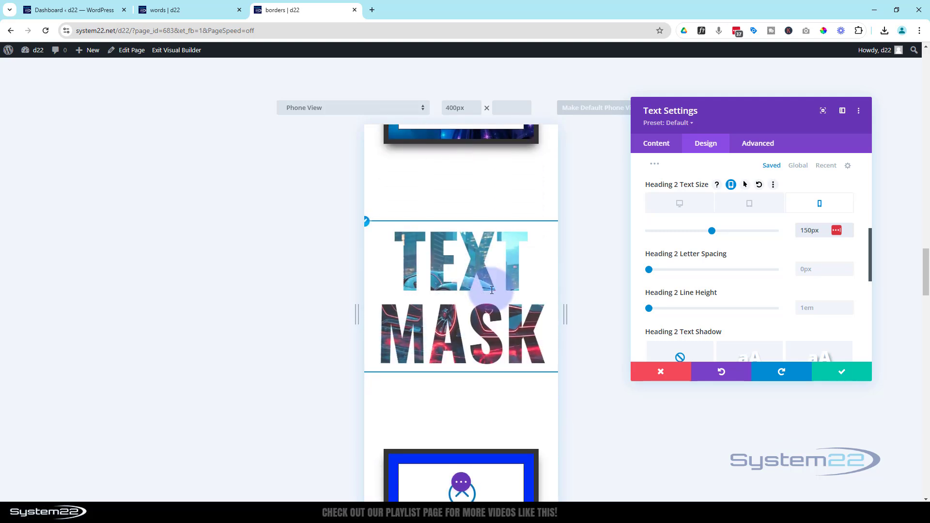
scroll(492, 290, down, 2)
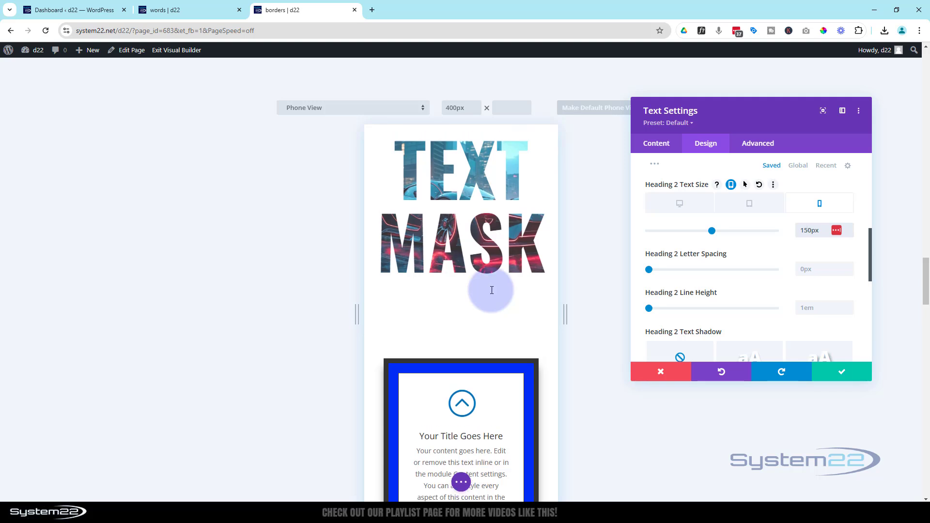
Close the Text Settings and save the borders page as a draft
scroll(492, 291, up, 2)
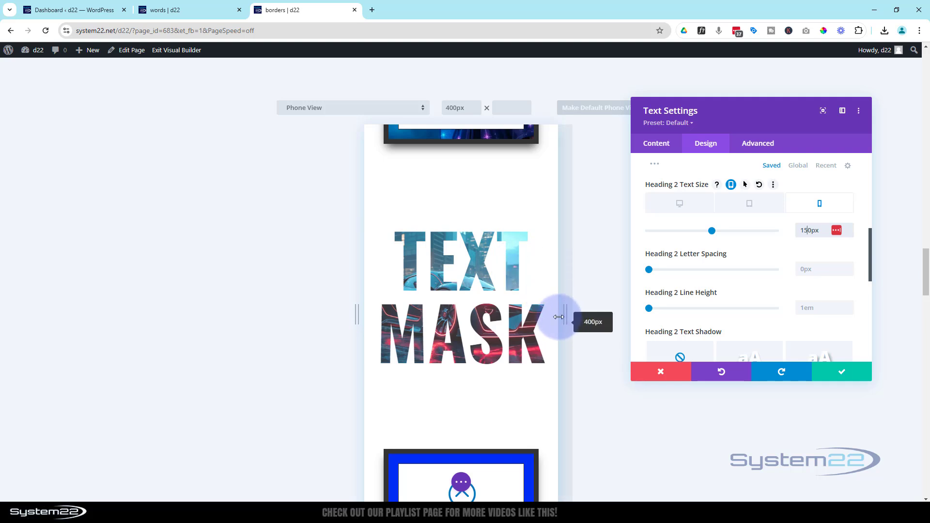
scroll(734, 310, down, 2)
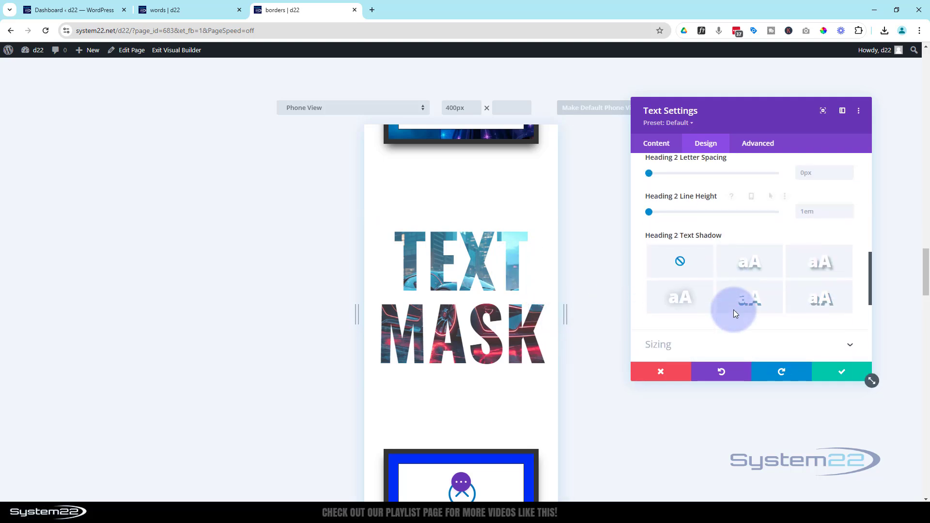
click(844, 373)
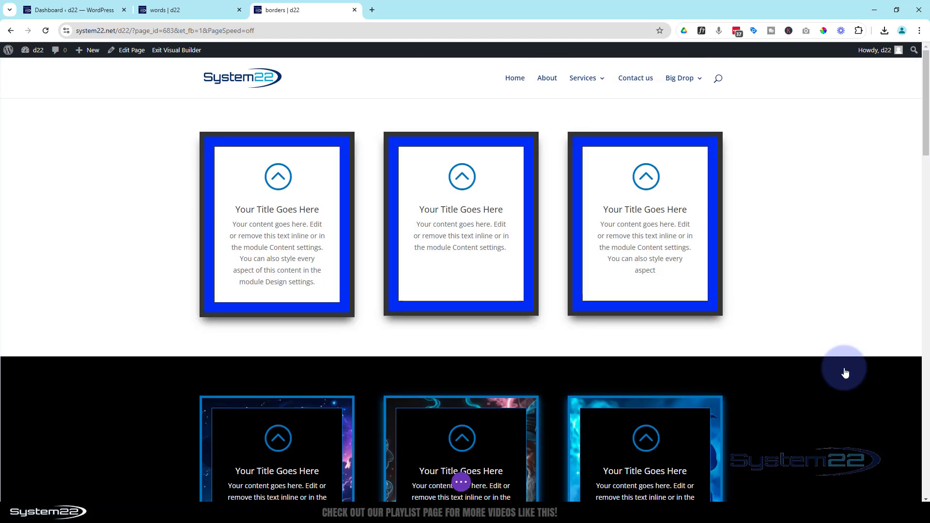
click(472, 479)
click(847, 484)
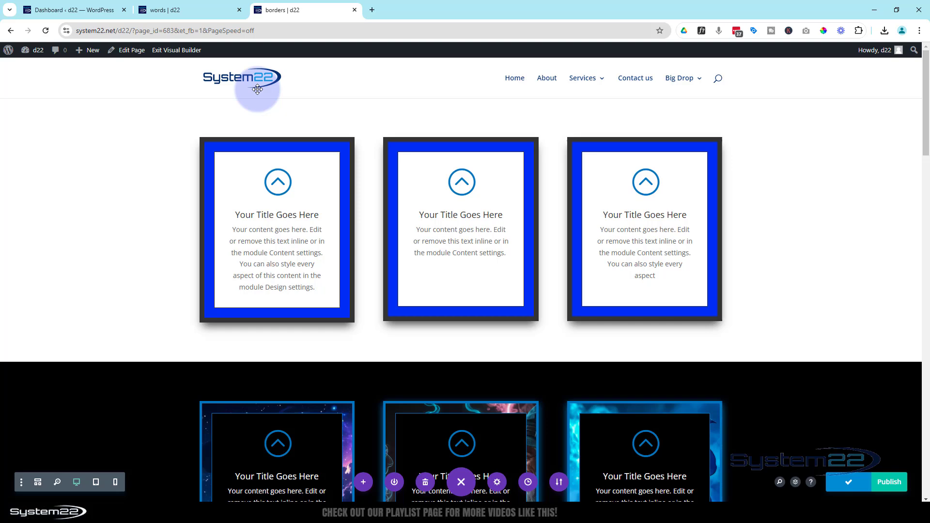
Exit the Visual Builder and scroll down the live borders page
click(174, 51)
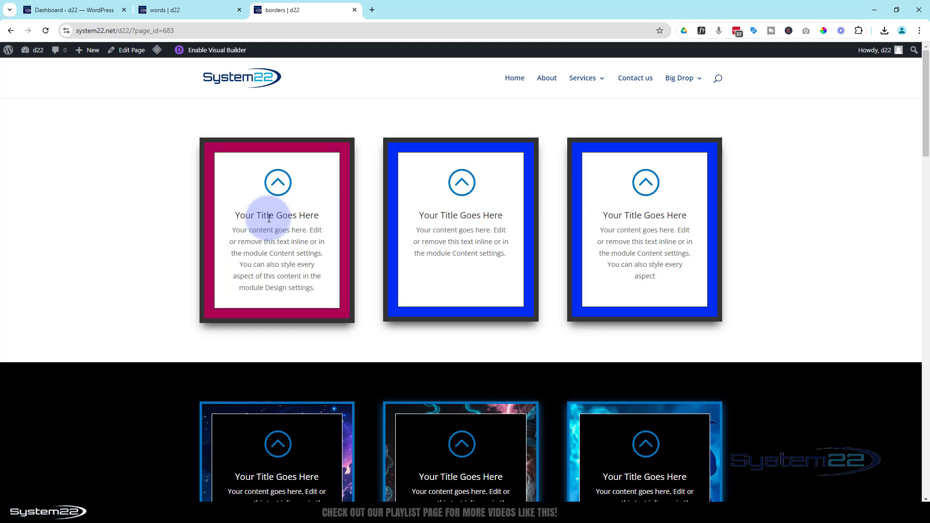
scroll(218, 221, down, 4)
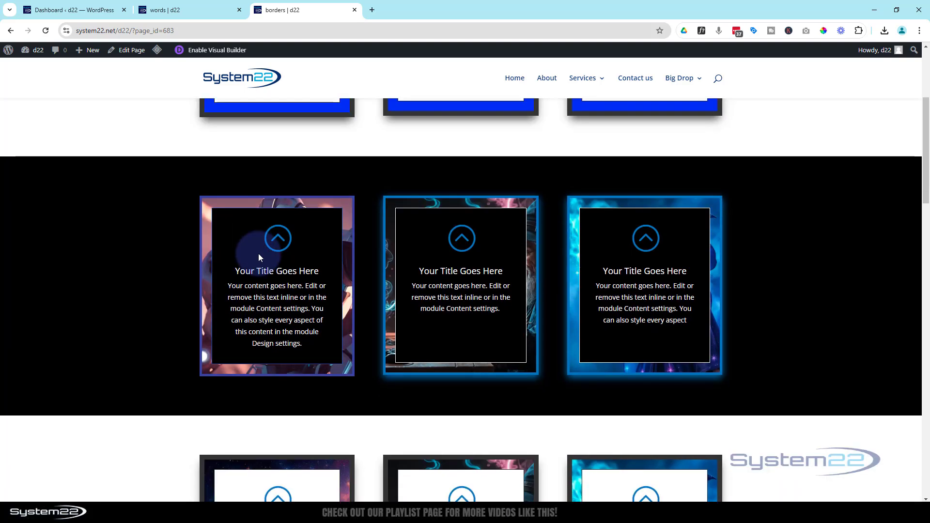
scroll(259, 257, down, 10)
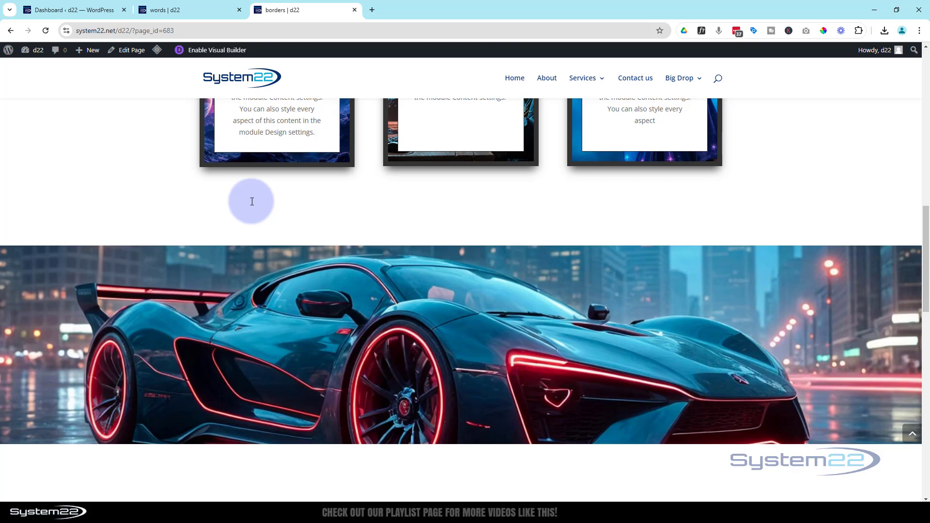
scroll(252, 201, down, 3)
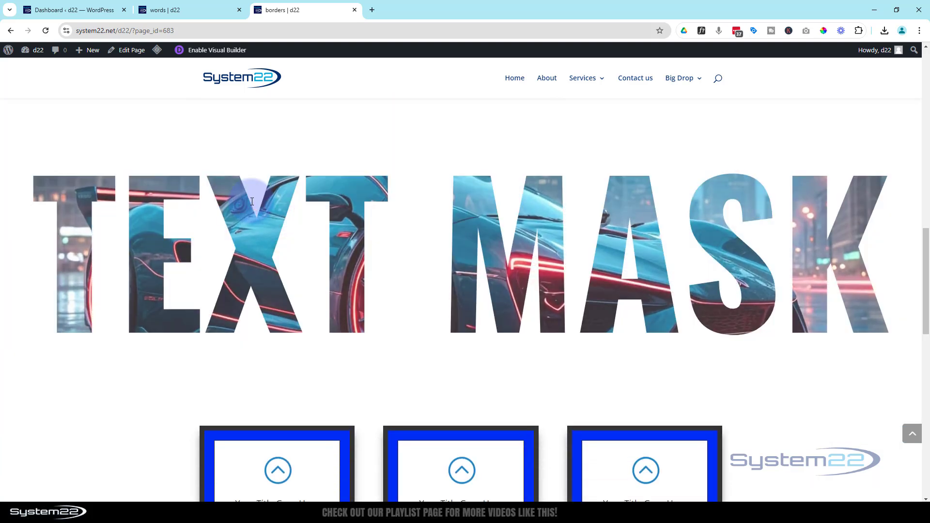
scroll(252, 201, down, 1)
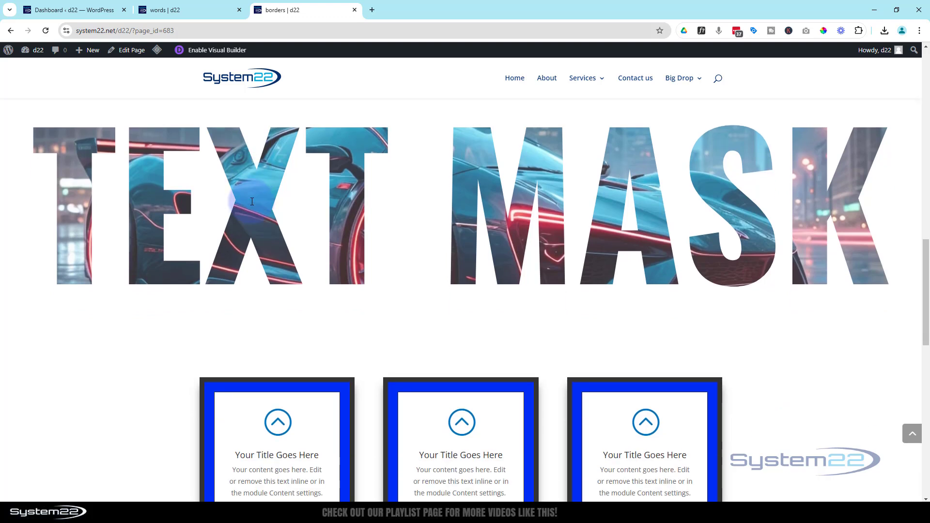
scroll(252, 201, down, 5)
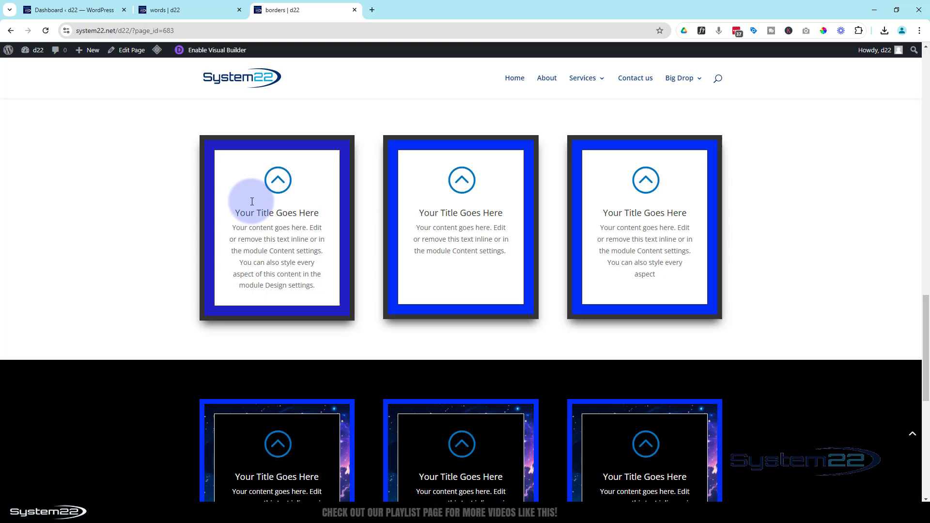
Scroll back and forth to watch TEXT MASK fade in over the car image
scroll(251, 201, up, 2)
scroll(252, 202, up, 3)
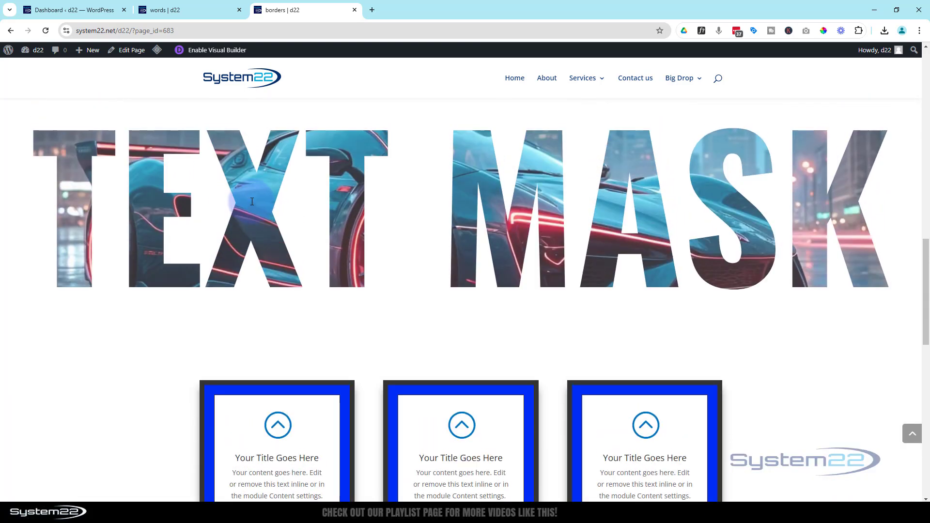
scroll(252, 201, down, 6)
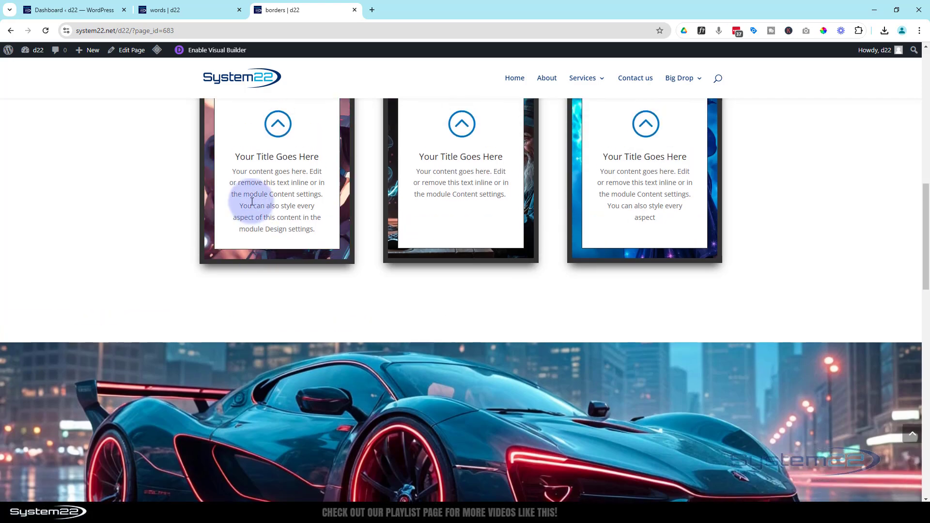
scroll(252, 202, down, 5)
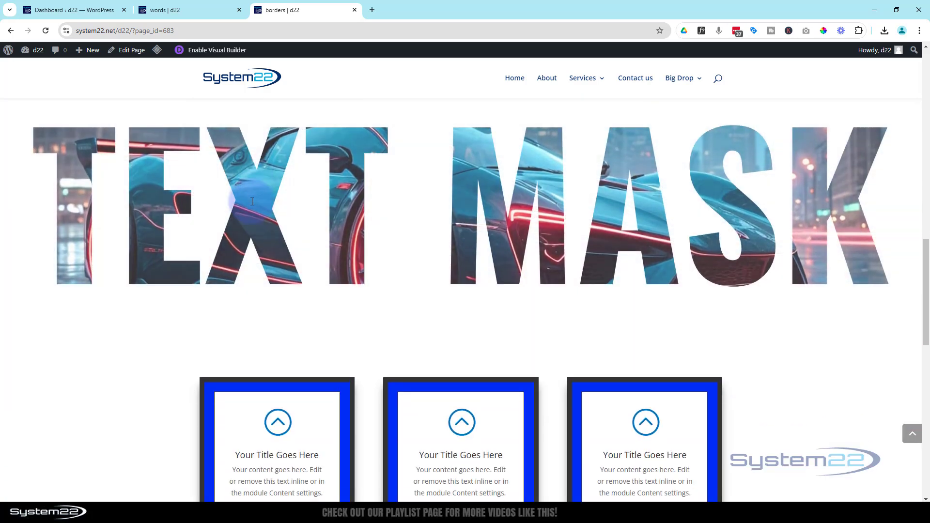
scroll(252, 201, down, 5)
scroll(252, 201, up, 1)
scroll(252, 201, down, 3)
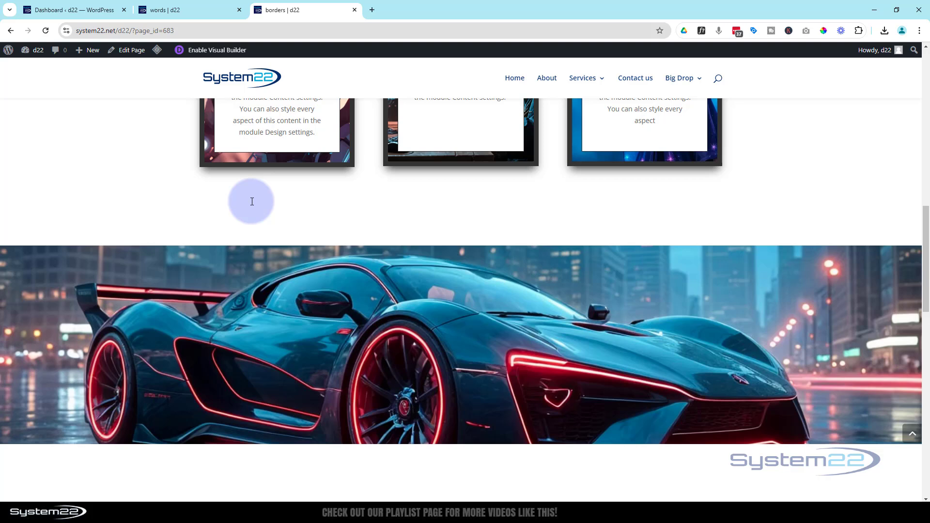
scroll(252, 201, up, 5)
scroll(252, 201, down, 1)
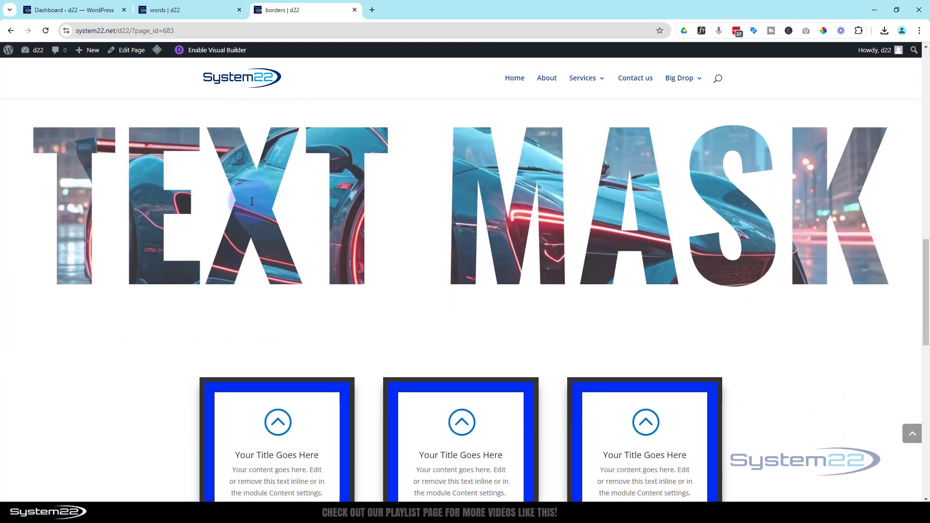
scroll(356, 327, up, 1)
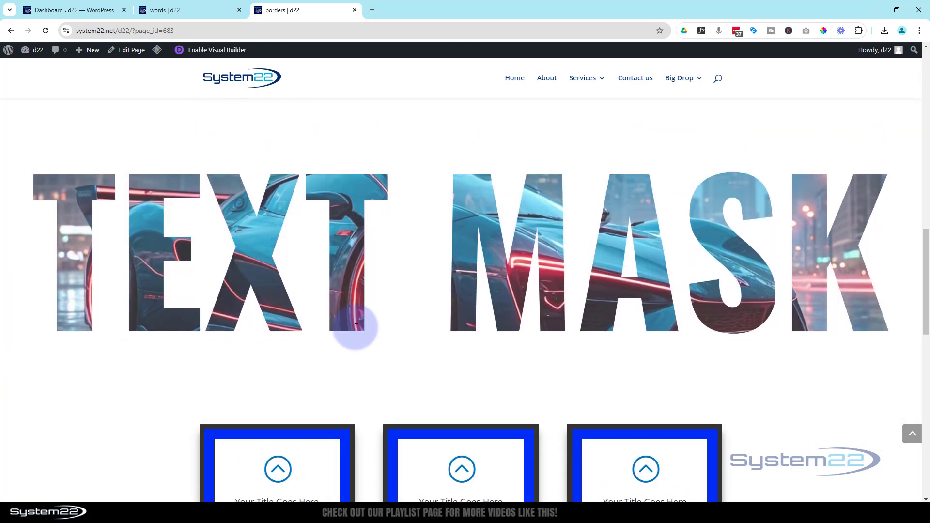
scroll(356, 327, down, 8)
scroll(365, 326, up, 5)
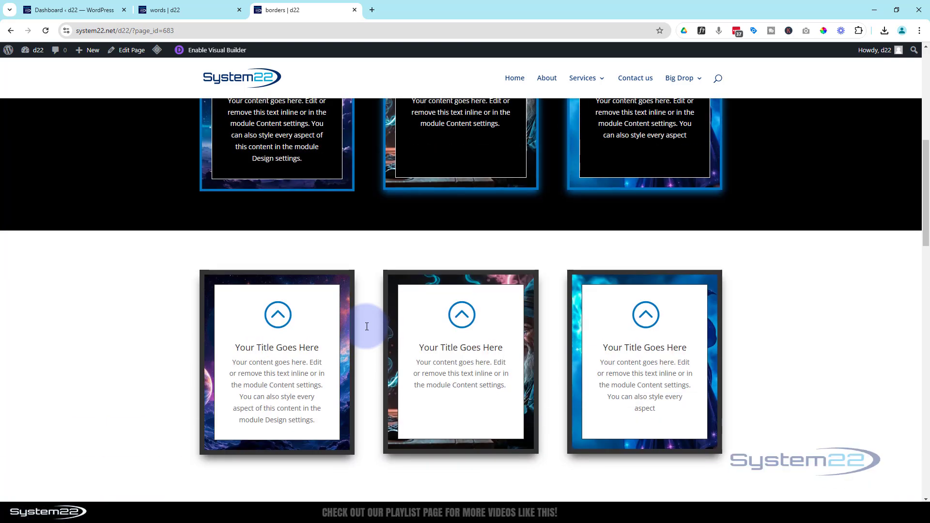
scroll(367, 326, down, 7)
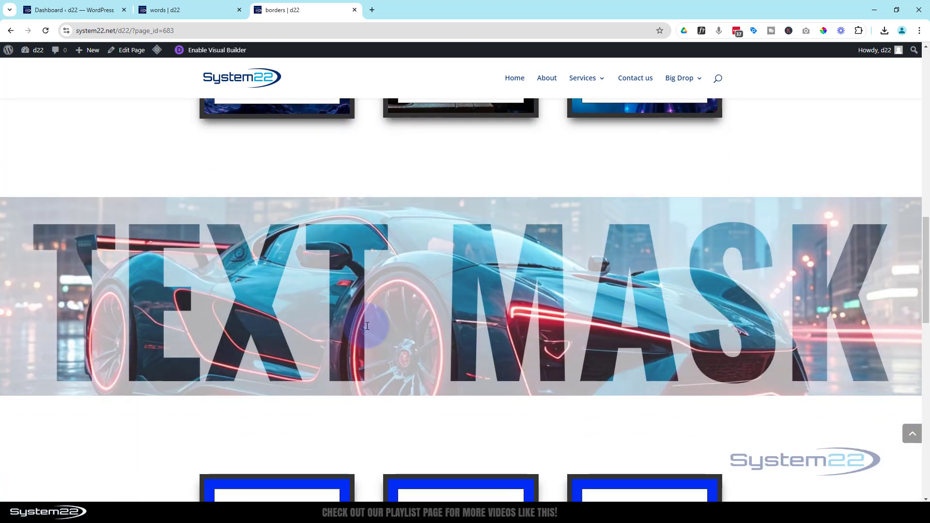
scroll(367, 326, down, 2)
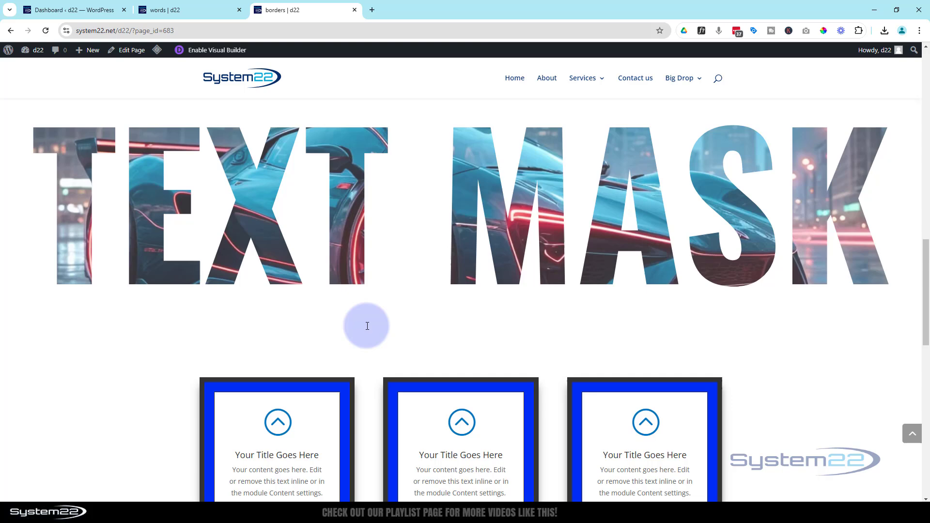
scroll(368, 326, down, 8)
scroll(368, 326, up, 2)
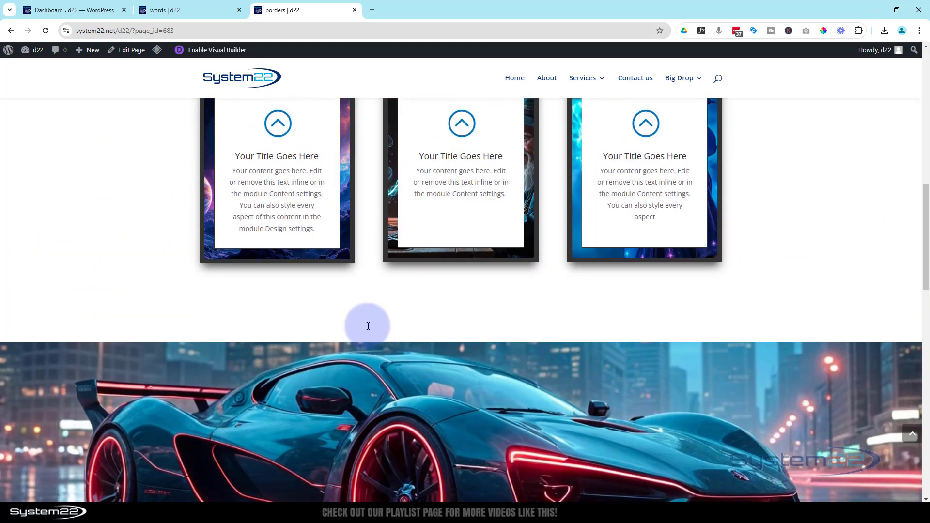
scroll(368, 326, down, 5)
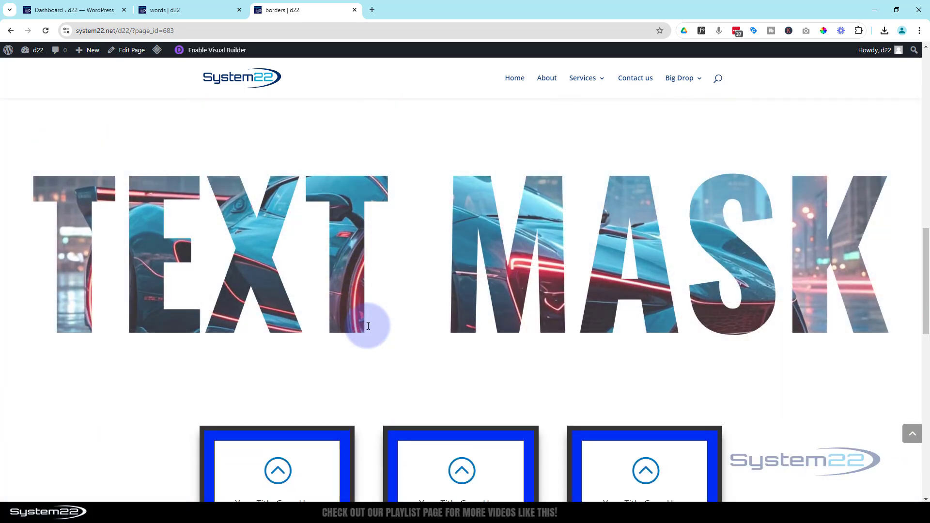
scroll(397, 335, down, 2)
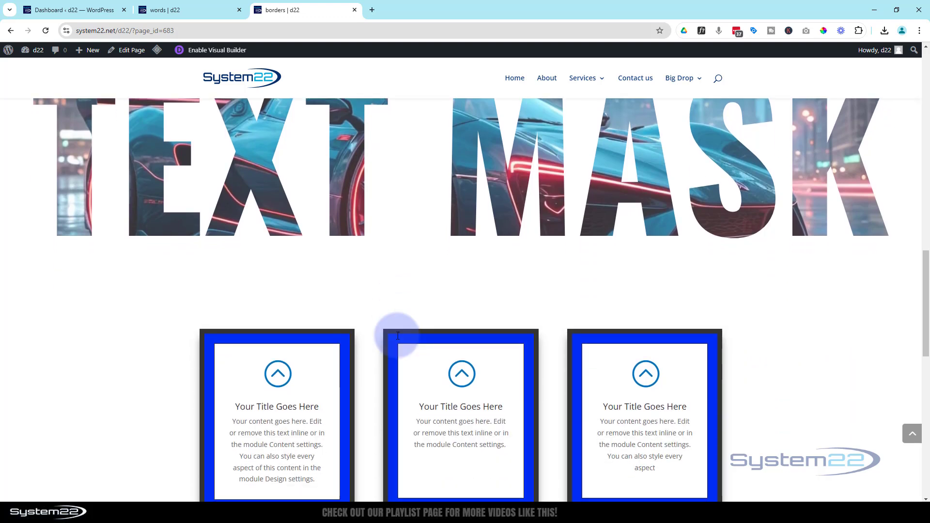
scroll(398, 336, up, 1)
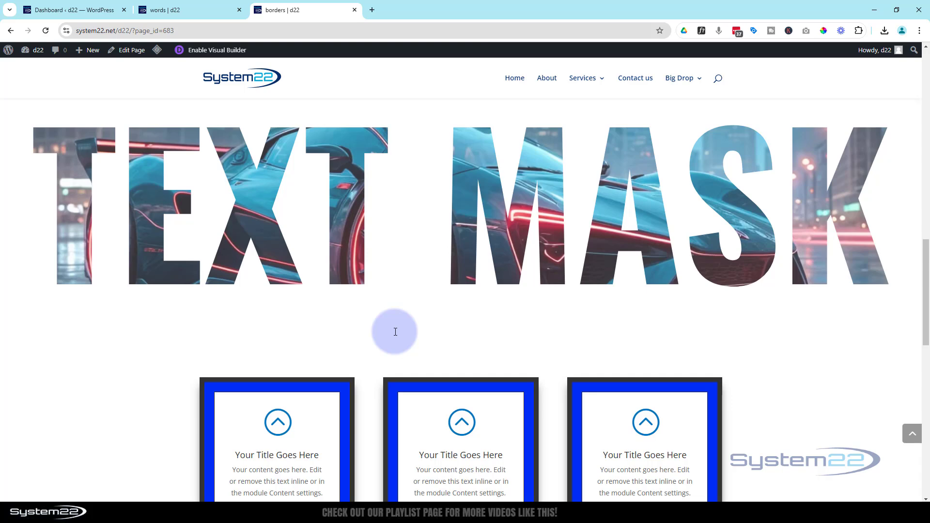
scroll(396, 332, up, 2)
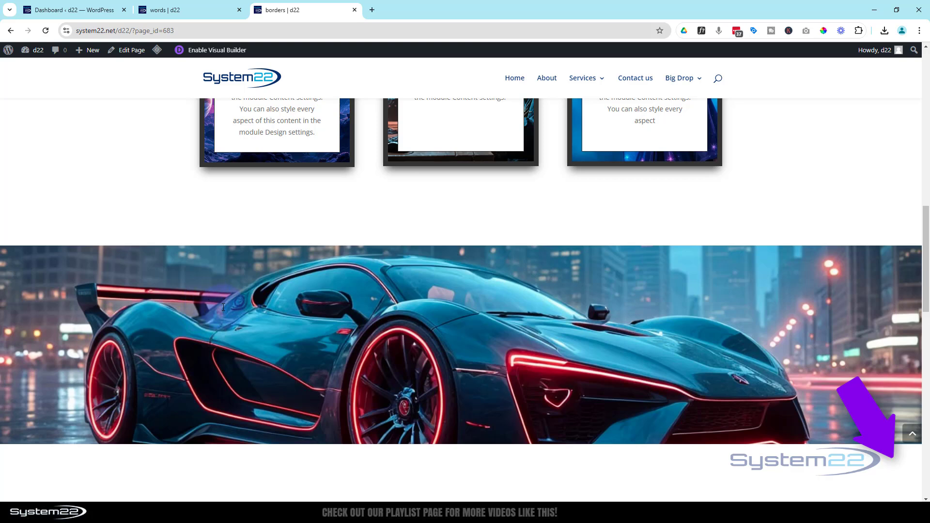
scroll(218, 303, up, 1)
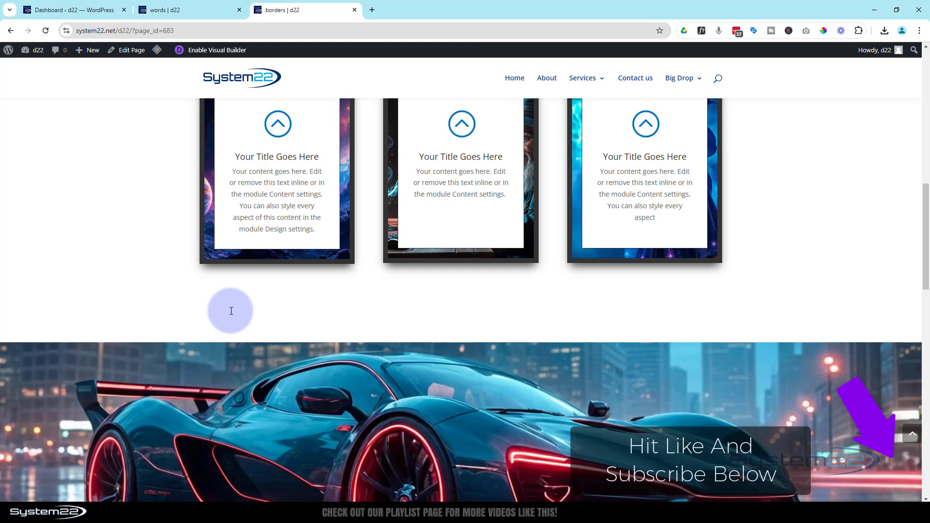
scroll(231, 311, up, 1)
scroll(231, 311, down, 5)
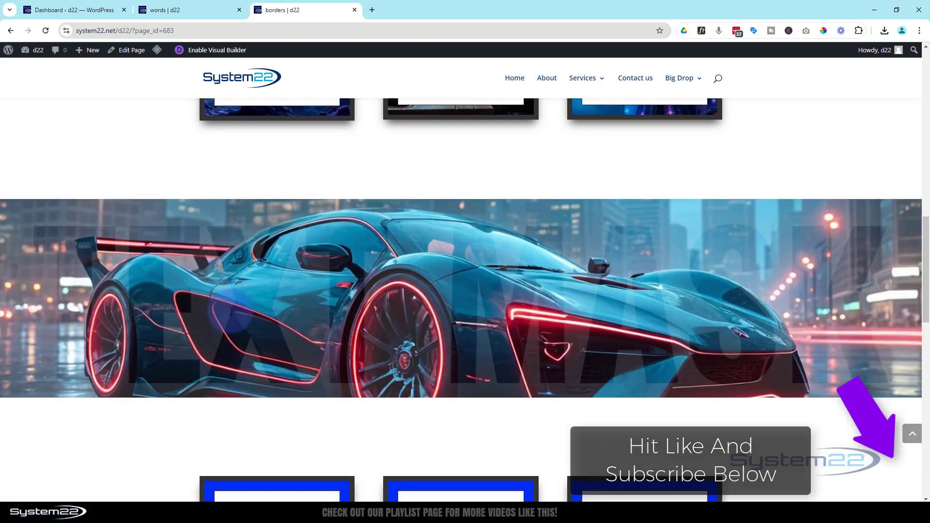